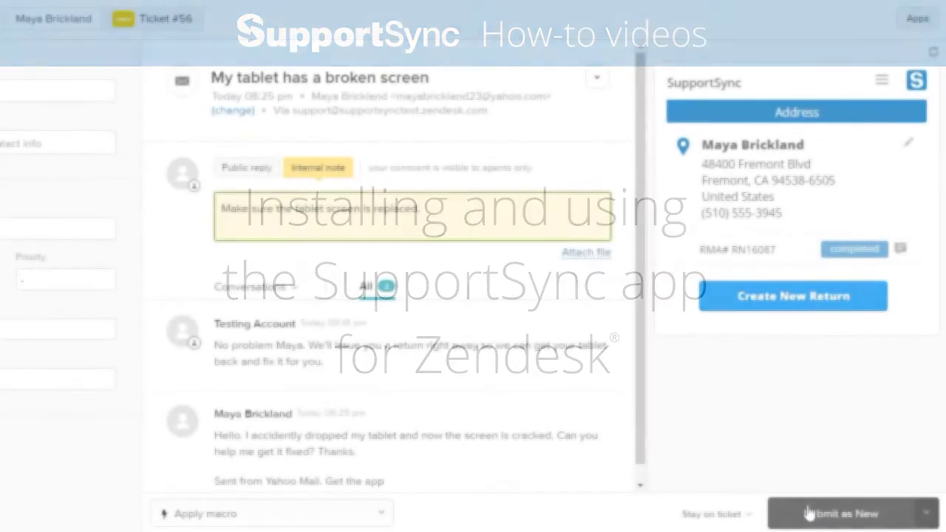
Post the broken-screen ticket's internal note, then start a SupportSync return up to the return-reason list
{"action": "left_click", "coordinate": [811, 514]}
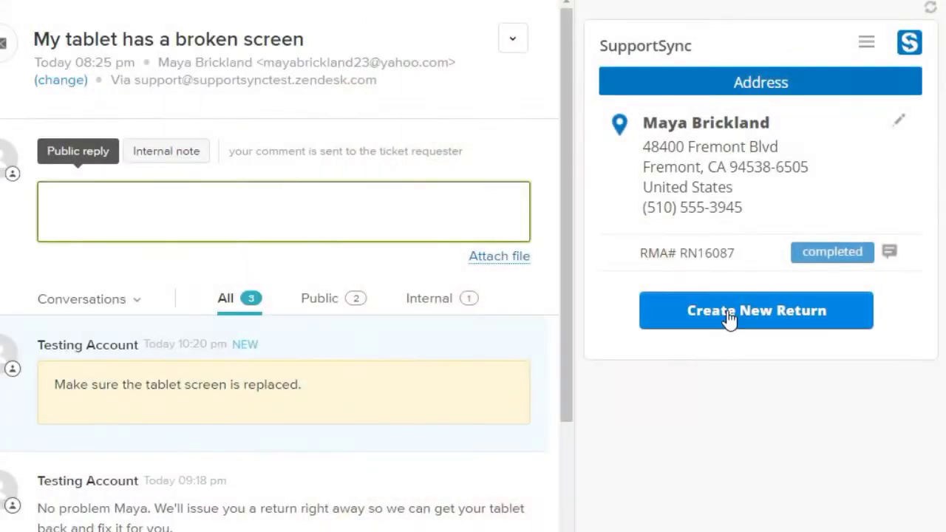
{"action": "left_click", "coordinate": [729, 316]}
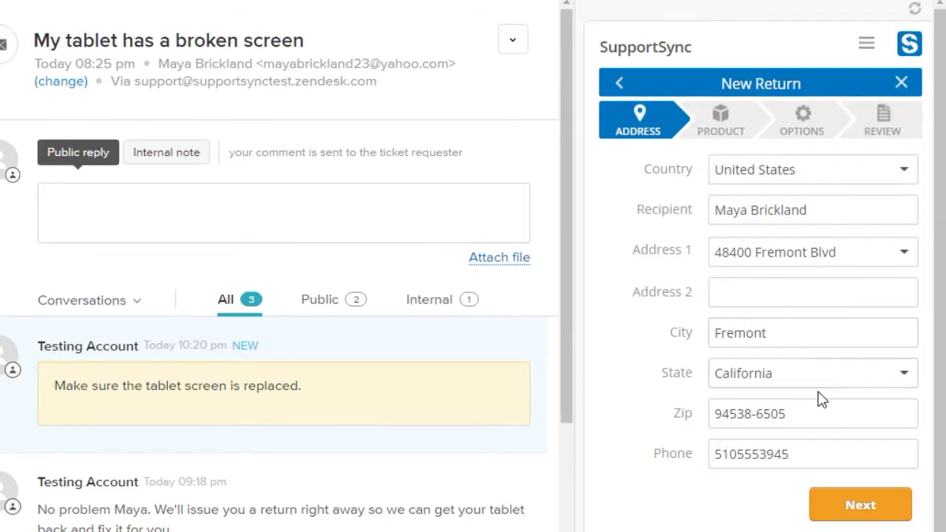
{"action": "left_click", "coordinate": [857, 507]}
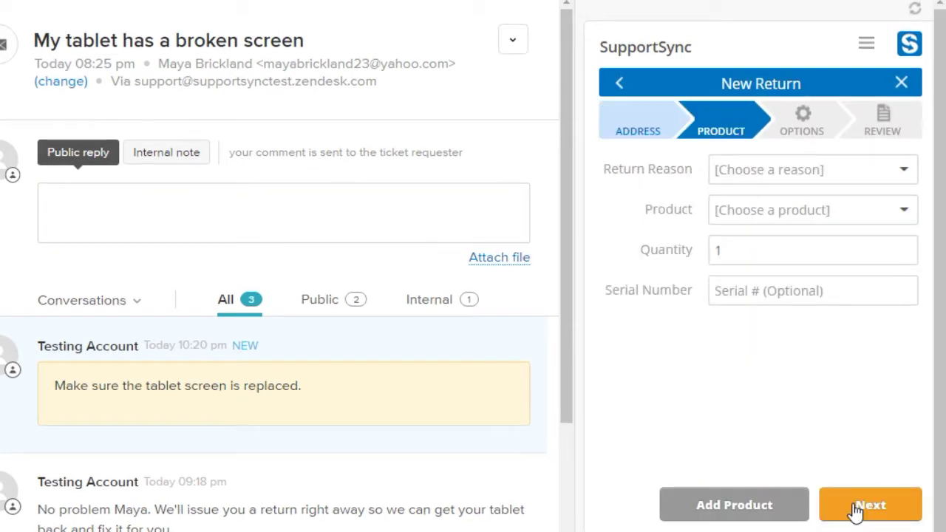
{"action": "left_click", "coordinate": [816, 178]}
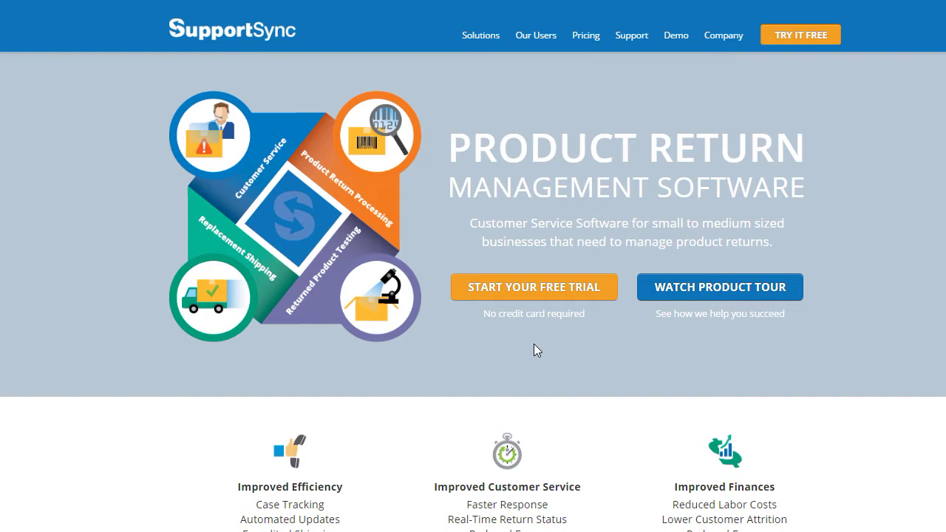
Open the SupportSync free-trial sign-up form and enter 'xyztablets' as the domain
{"action": "left_click", "coordinate": [538, 288]}
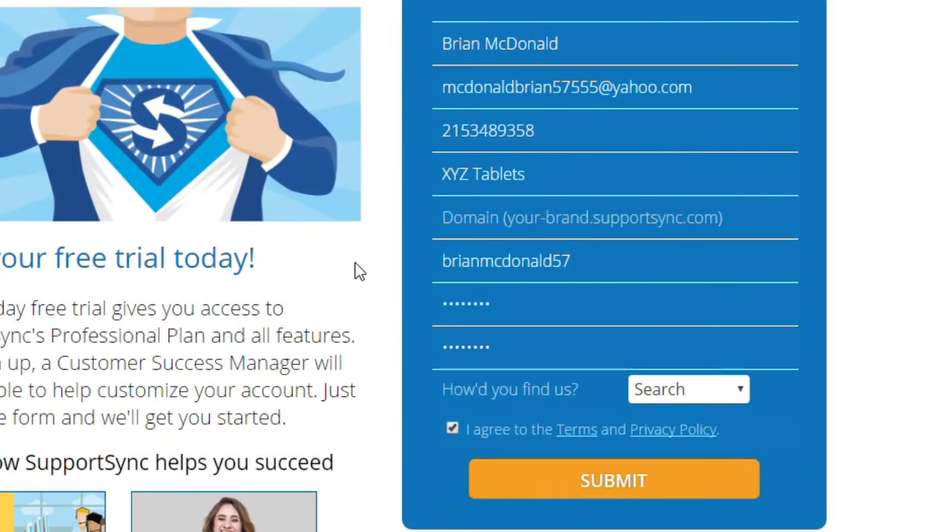
{"action": "type", "text": "xyztablet"}
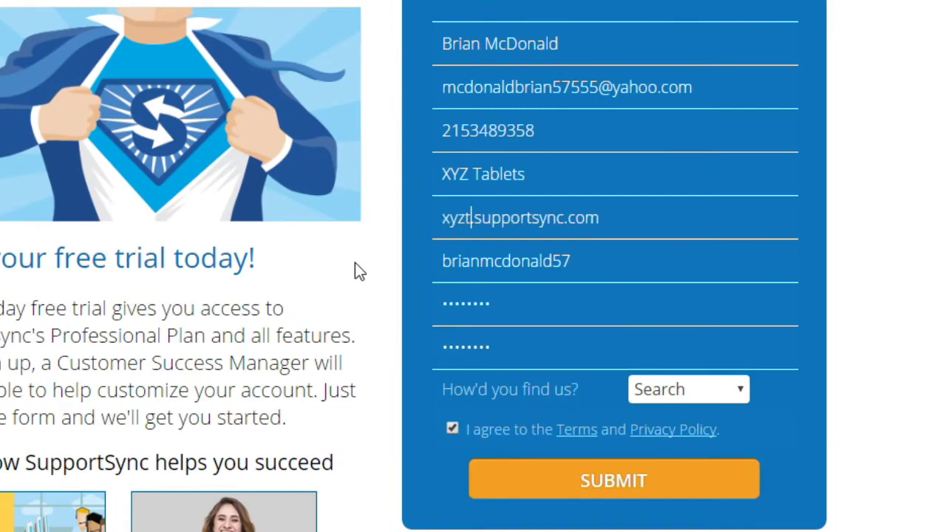
{"action": "type", "text": "s"}
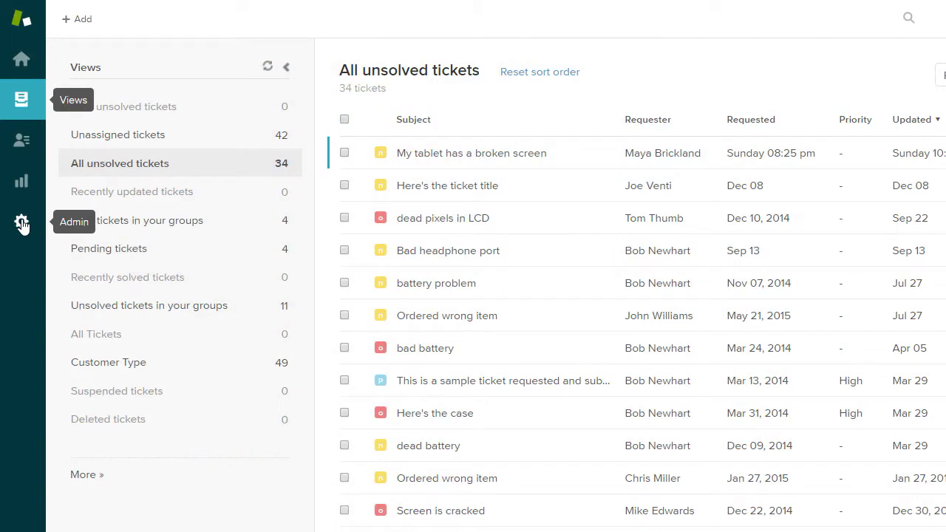
Search the Zendesk Marketplace for 'supportsync' and open the SupportSync app page
{"action": "left_click", "coordinate": [21, 223]}
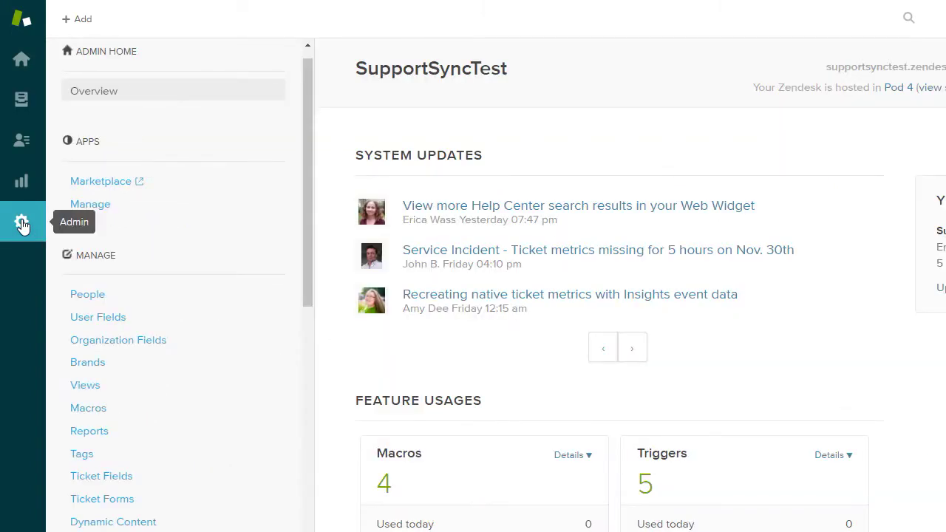
{"action": "left_click", "coordinate": [102, 182]}
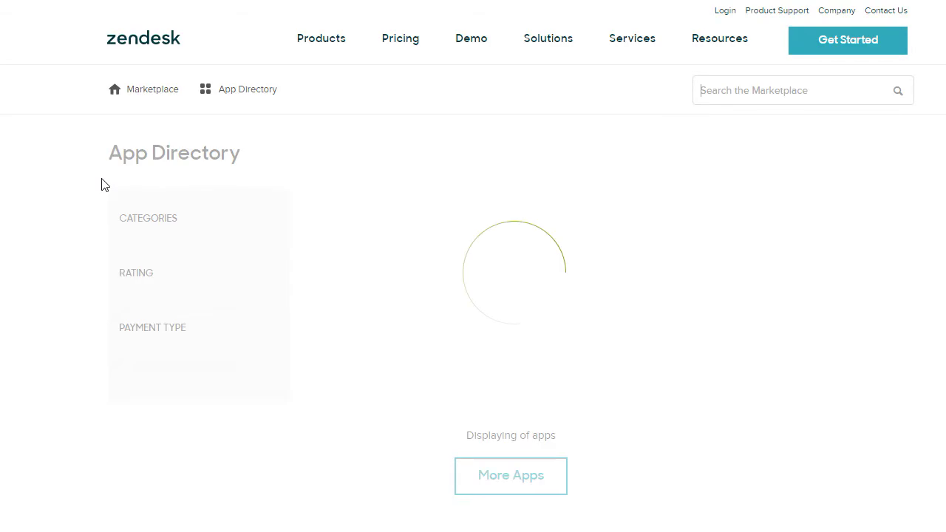
{"action": "left_click", "coordinate": [737, 94]}
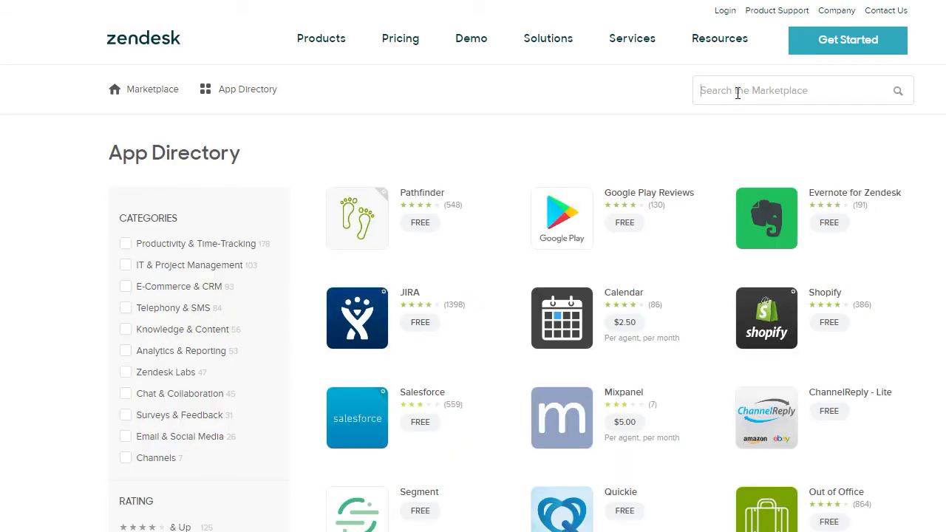
{"action": "type", "text": "support"}
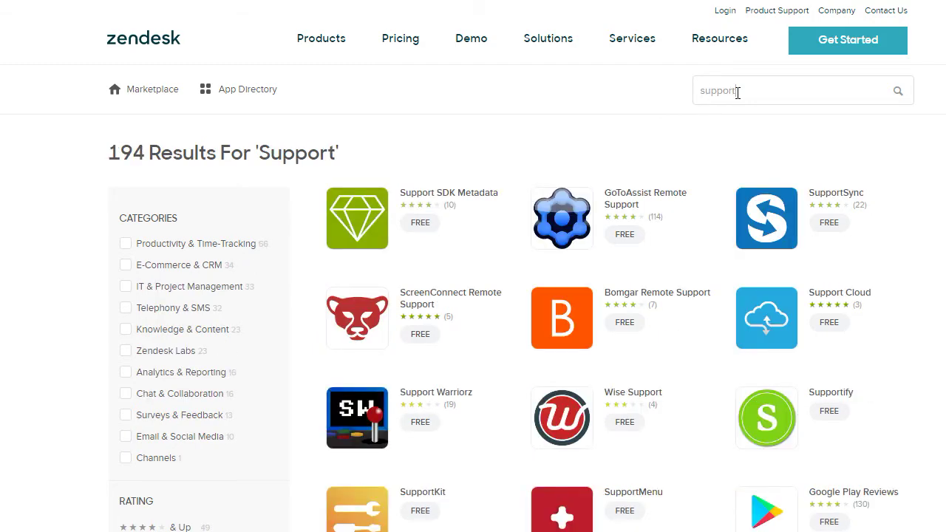
{"action": "type", "text": "sync"}
{"action": "left_click", "coordinate": [353, 235]}
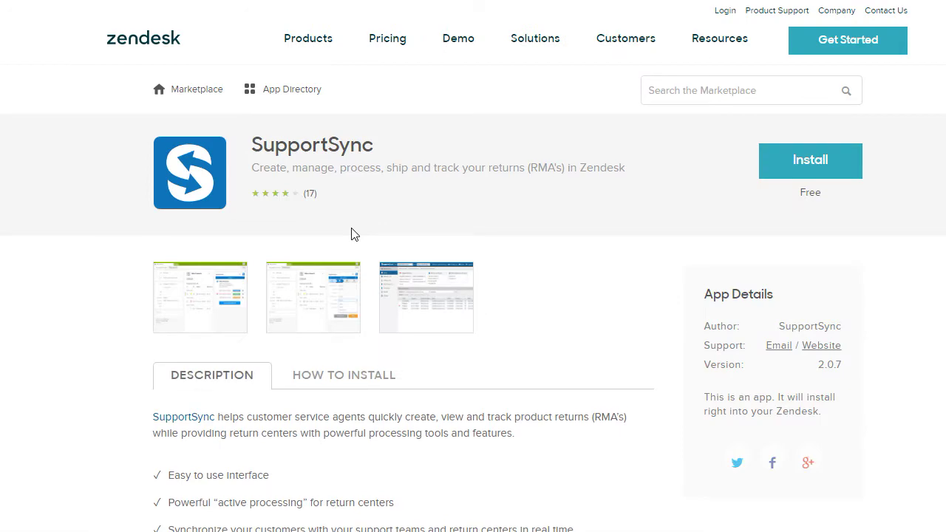
Begin installing SupportSync and choose the test Zendesk account as the target
{"action": "left_click", "coordinate": [808, 163]}
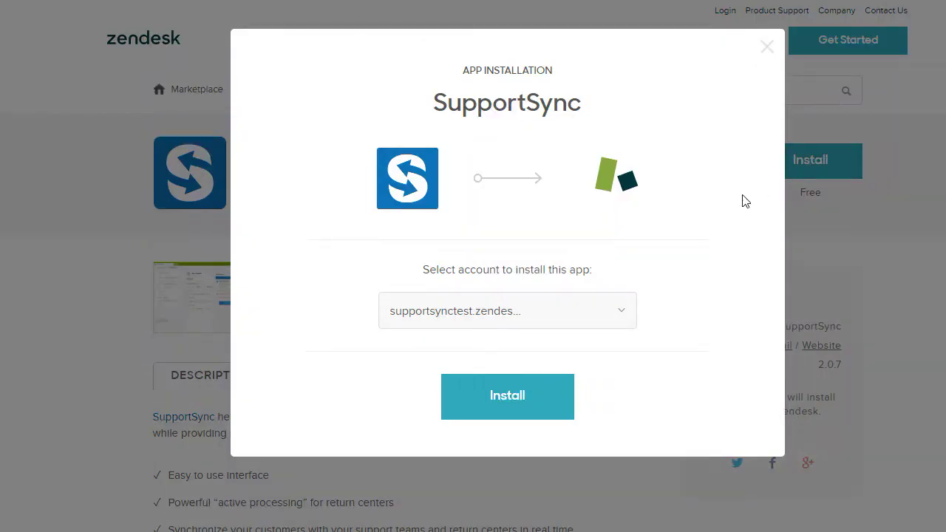
{"action": "left_click", "coordinate": [621, 315]}
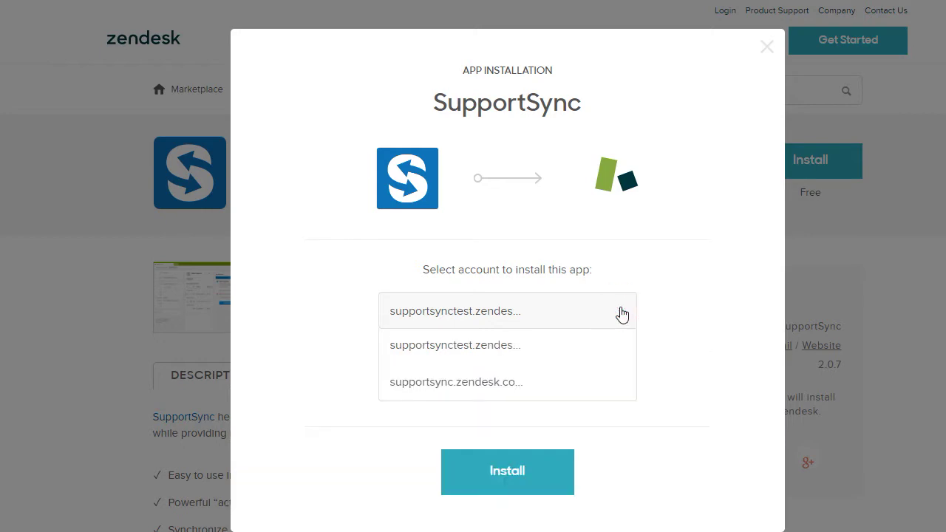
{"action": "left_click", "coordinate": [491, 347]}
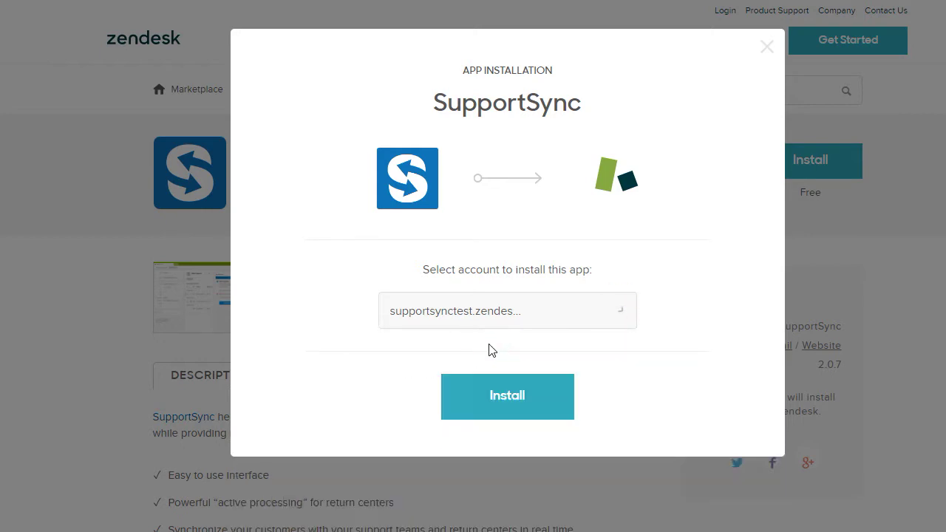
Install SupportSync on the test account with the ssdomain set to xyztablets
{"action": "left_click", "coordinate": [501, 404]}
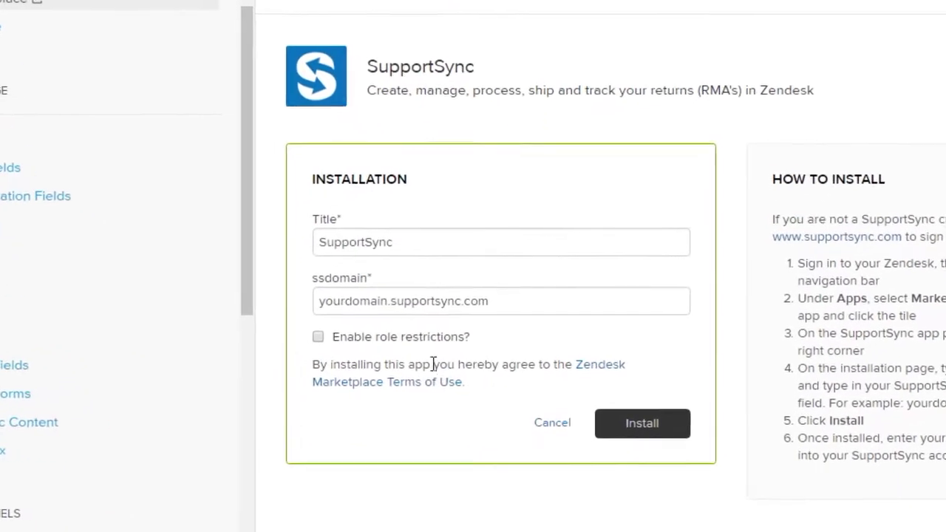
{"action": "left_click", "coordinate": [300, 289]}
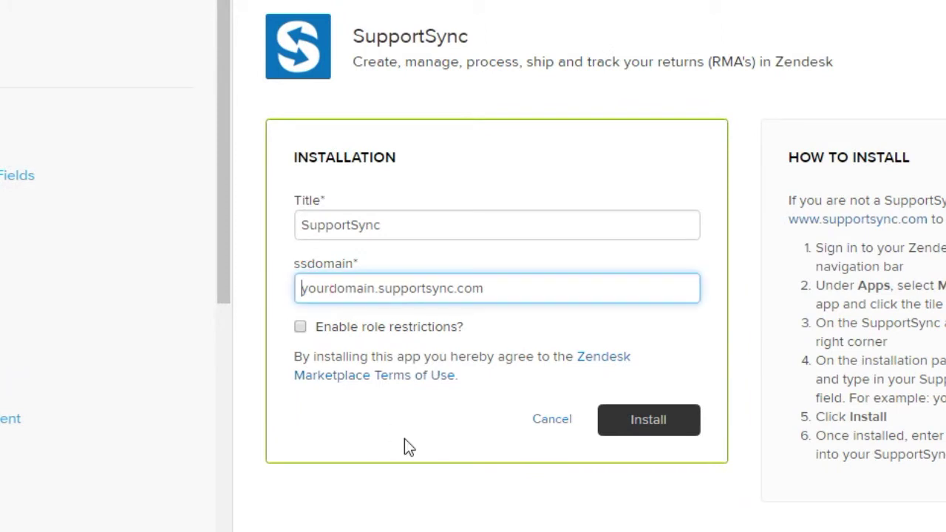
{"action": "key", "text": "Delete"}
{"action": "key", "text": "Delete"}
{"action": "key", "text": "Delete"}
{"action": "key", "text": "Delete"}
{"action": "key", "text": "Delete"}
{"action": "key", "text": "Delete"}
{"action": "key", "text": "Delete"}
{"action": "key", "text": "Delete"}
{"action": "key", "text": "Delete"}
{"action": "key", "text": "Delete"}
{"action": "key", "text": "Delete"}
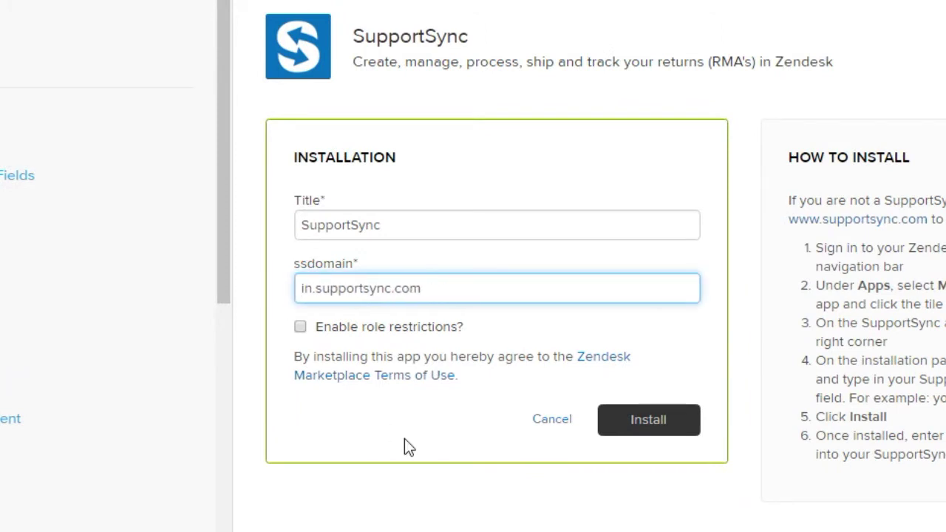
{"action": "type", "text": "xyzt"}
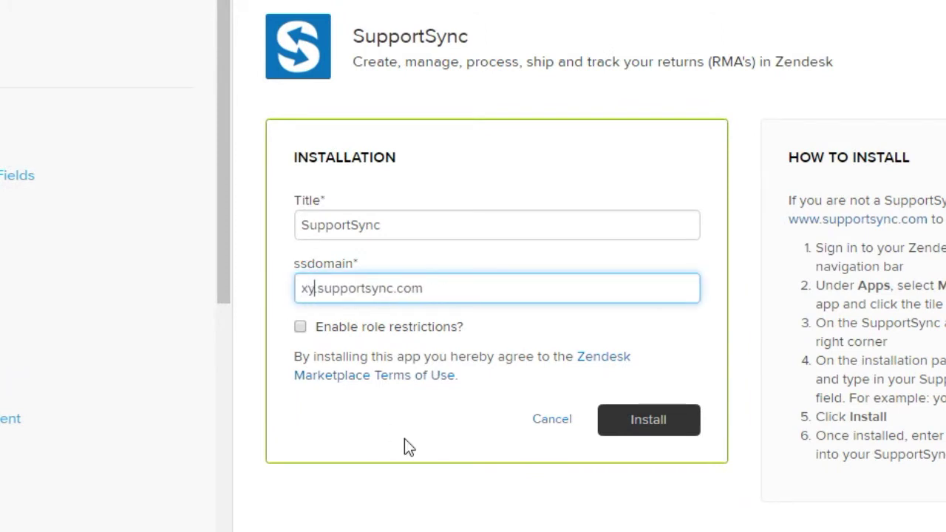
{"action": "type", "text": "ablets"}
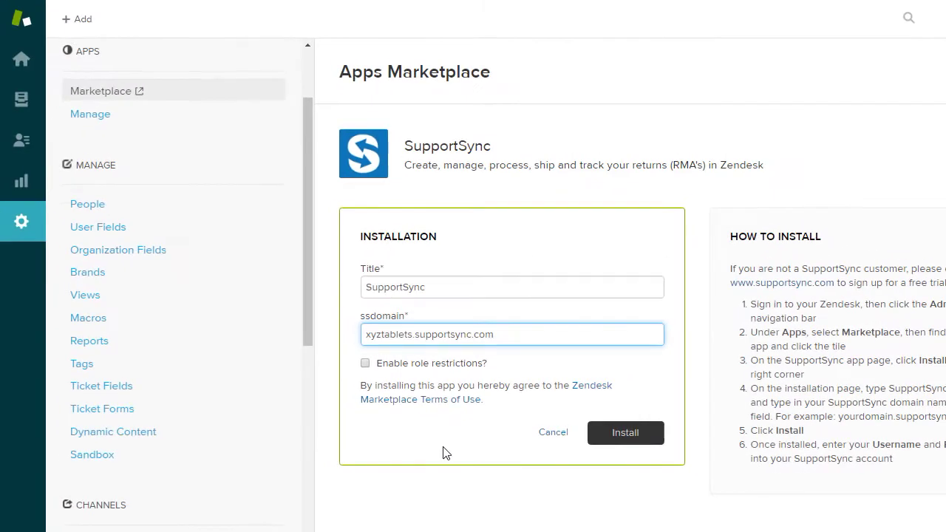
{"action": "left_click", "coordinate": [625, 434]}
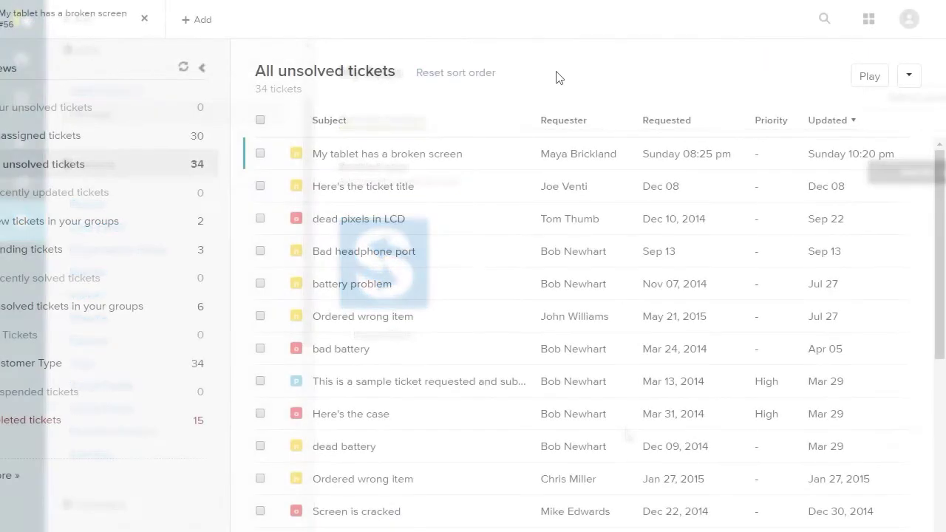
Open the 'My tablet has a broken screen' ticket and log in to SupportSync with the account password
{"action": "left_click", "coordinate": [376, 154]}
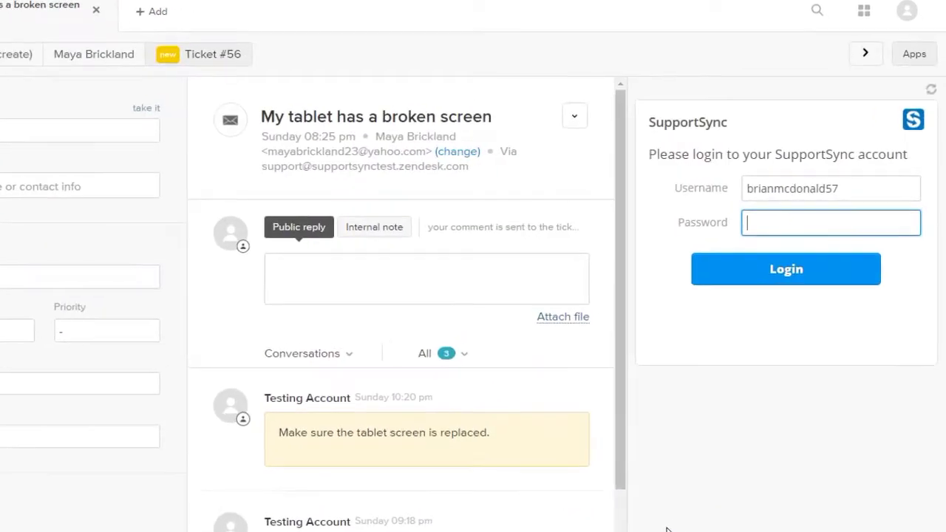
{"action": "key", "text": "ctrl+v"}
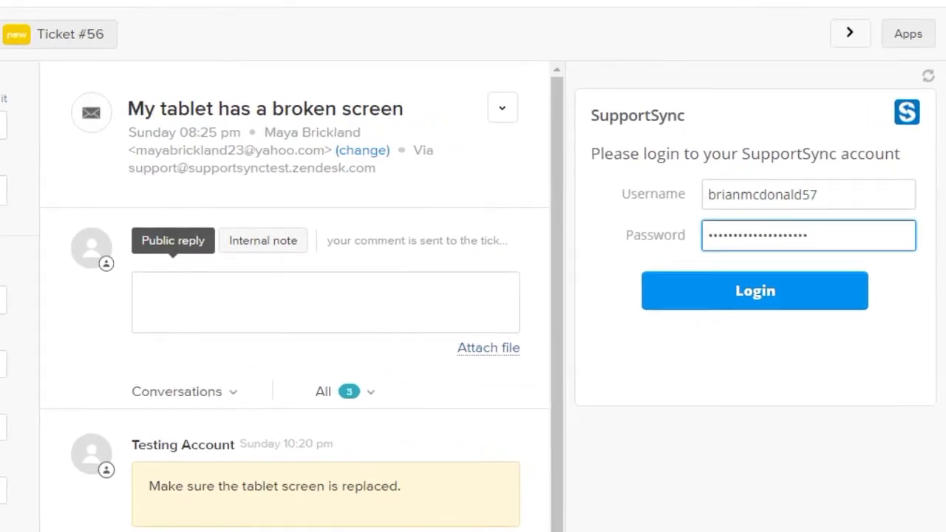
{"action": "left_click", "coordinate": [719, 300]}
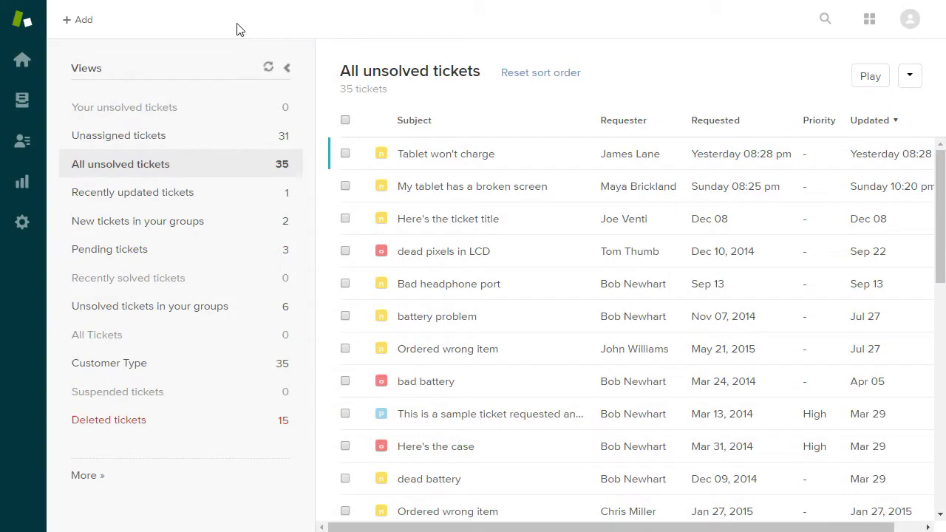
Add the customer as a new end-user with their name and e-mail address
{"action": "mouse_move", "coordinate": [87, 35]}
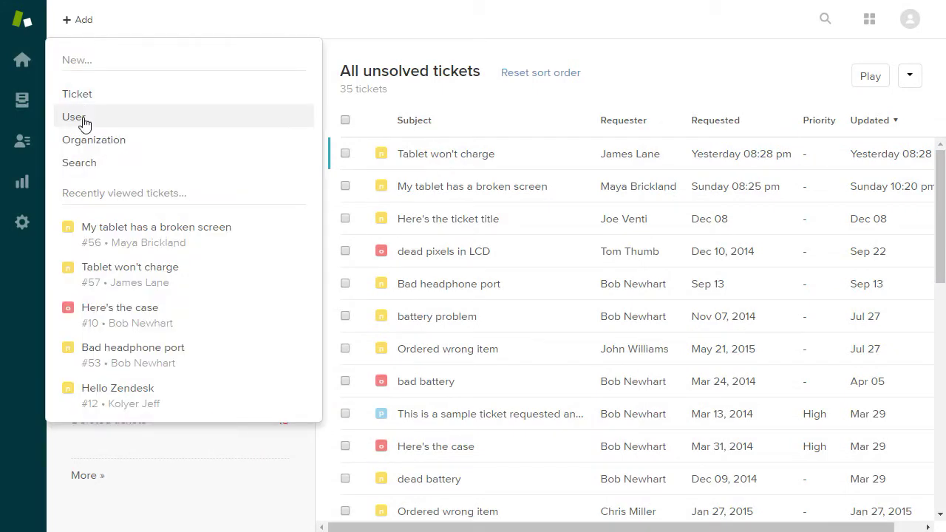
{"action": "left_click", "coordinate": [126, 122]}
{"action": "left_click", "coordinate": [467, 211]}
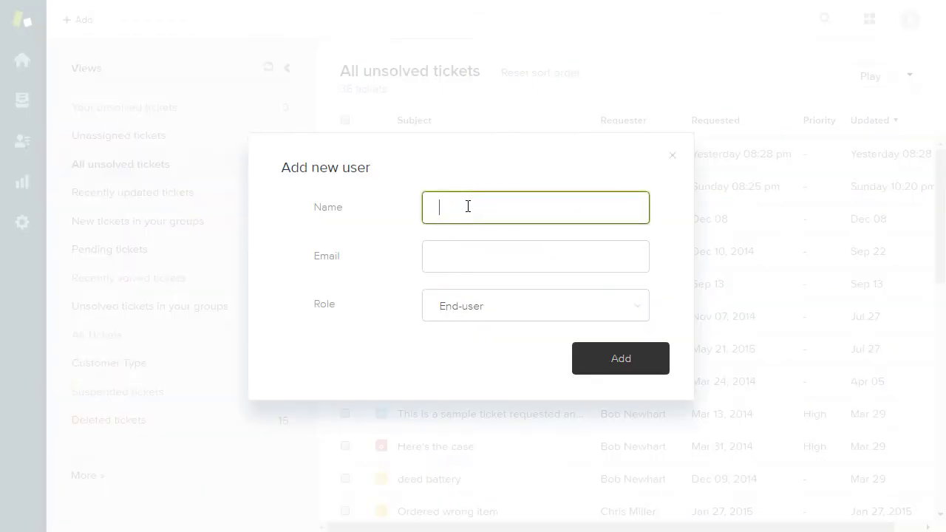
{"action": "key", "text": "Tab"}
{"action": "key", "text": "ctrl+v"}
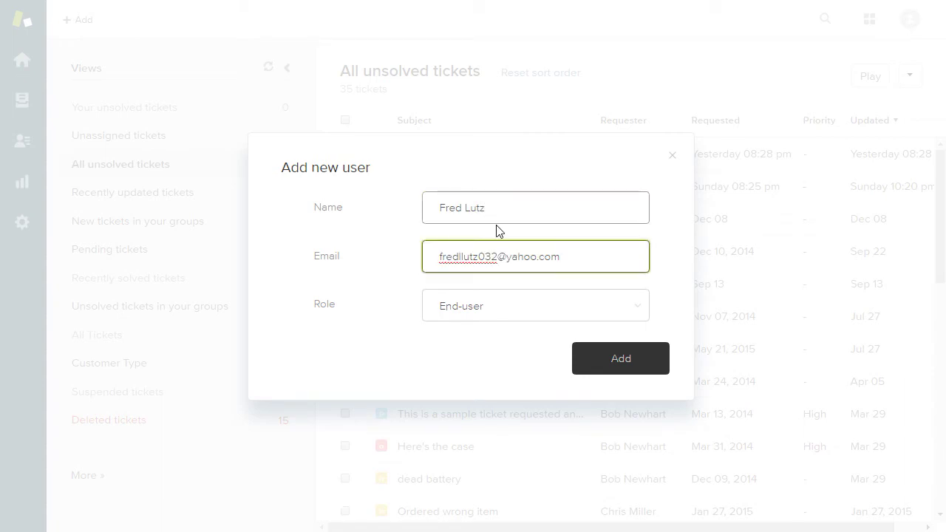
{"action": "left_click", "coordinate": [609, 361]}
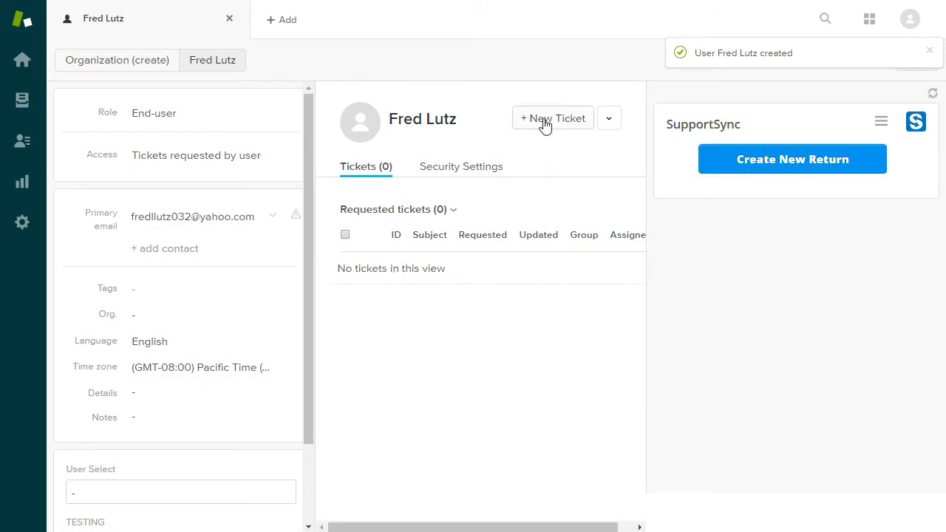
Submit a ticket 'Charging port failed' saying the tablet won't charge and needs a return
{"action": "left_click", "coordinate": [545, 120]}
{"action": "type", "text": "Charging"}
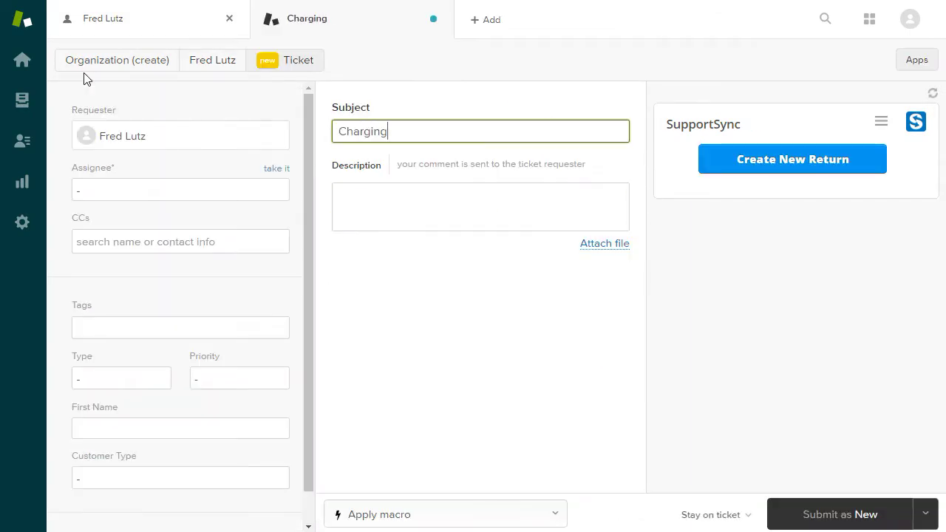
{"action": "type", "text": " port failed"}
{"action": "key", "text": "Tab"}
{"action": "type", "text": "The tablet won't char"}
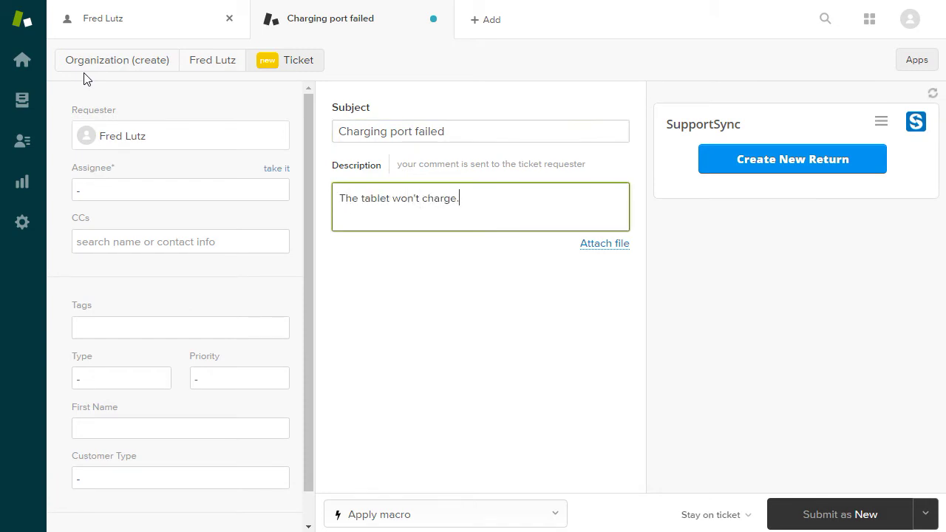
{"action": "type", "text": "ge. We'll need to issue a return to fix."}
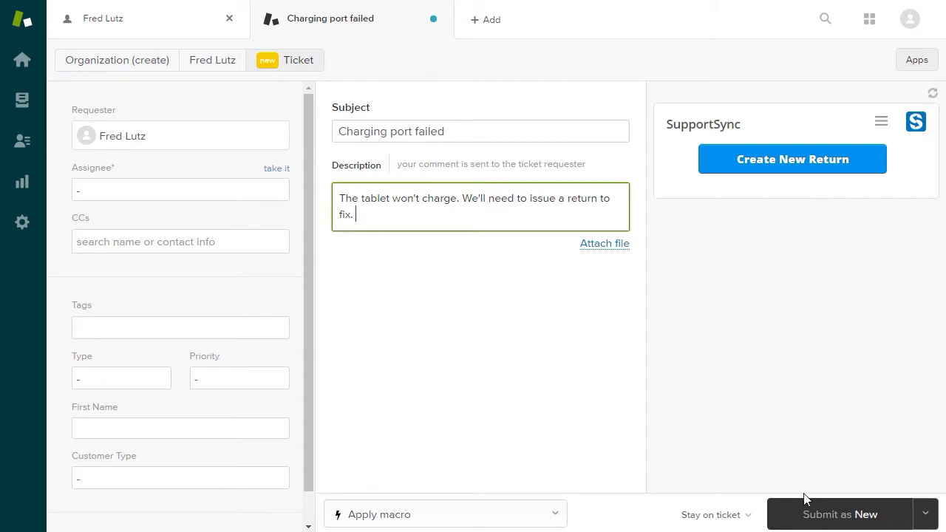
{"action": "left_click", "coordinate": [817, 513]}
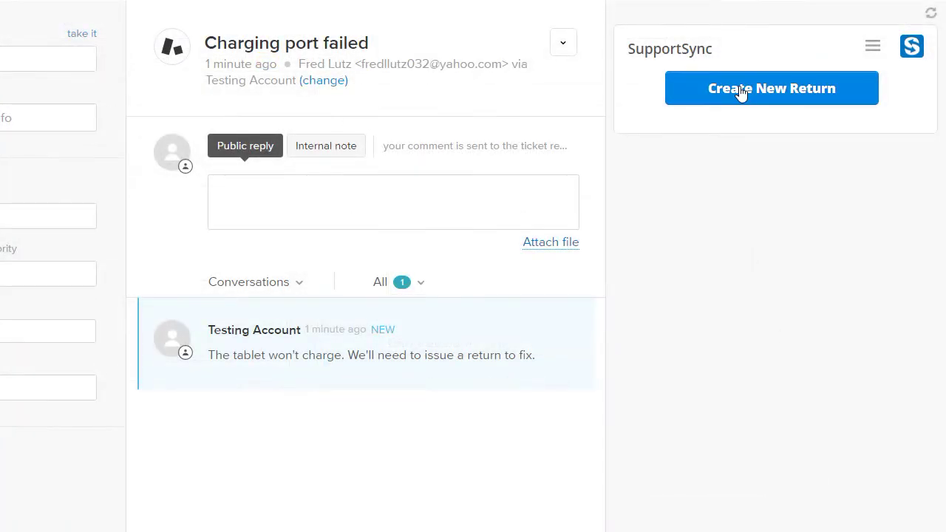
Create a new return using the customer's suggested street address and their phone number
{"action": "left_click", "coordinate": [741, 90]}
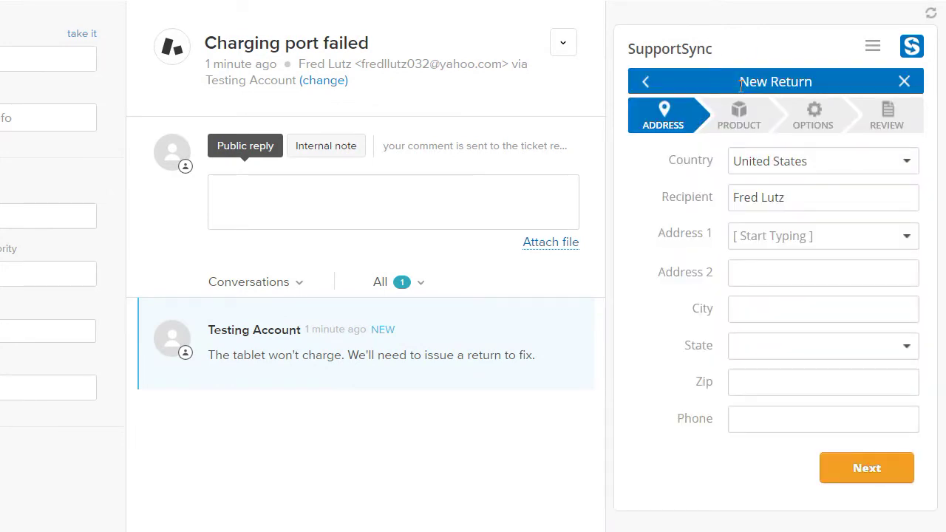
{"action": "left_click", "coordinate": [753, 239]}
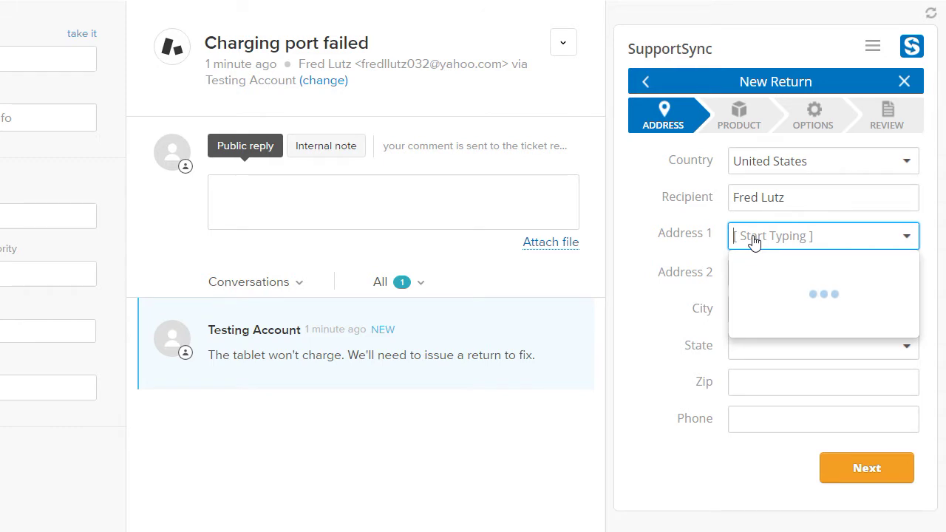
{"action": "type", "text": "48400"}
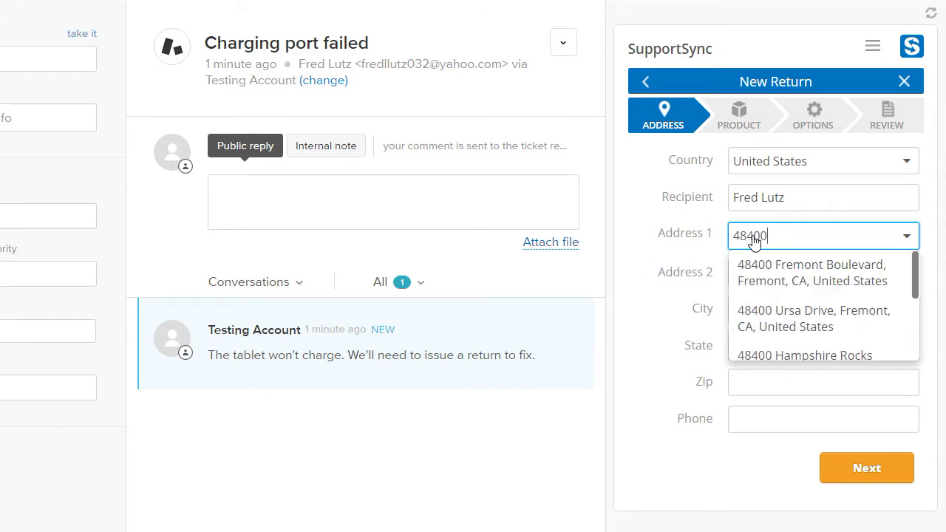
{"action": "type", "text": " Fremont B"}
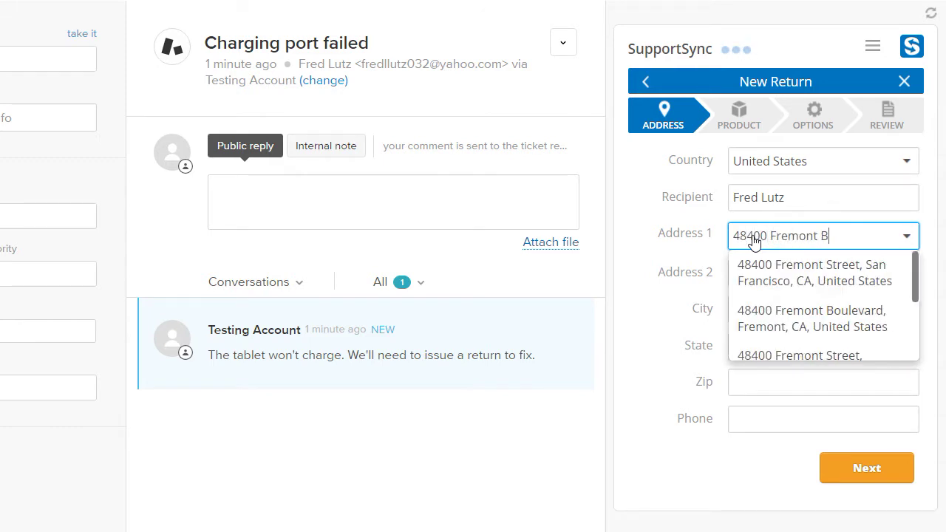
{"action": "type", "text": "oul"}
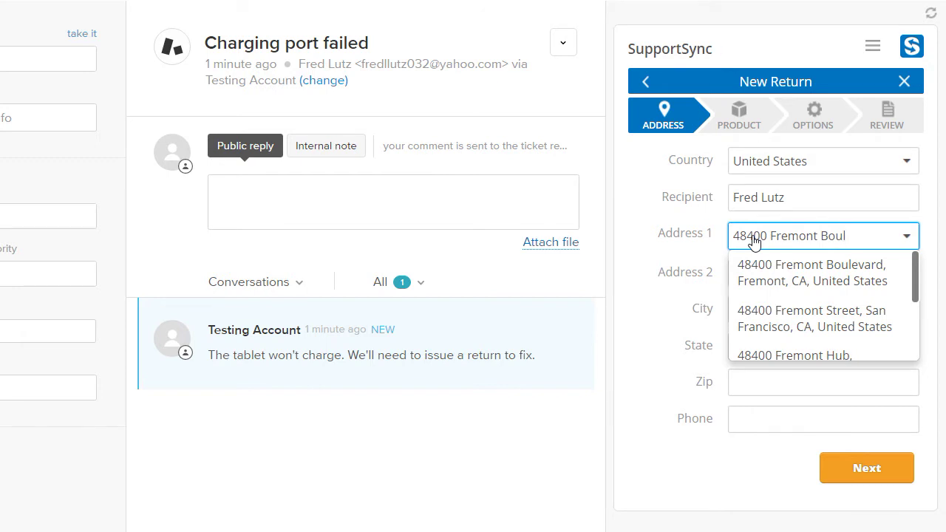
{"action": "left_click", "coordinate": [756, 275]}
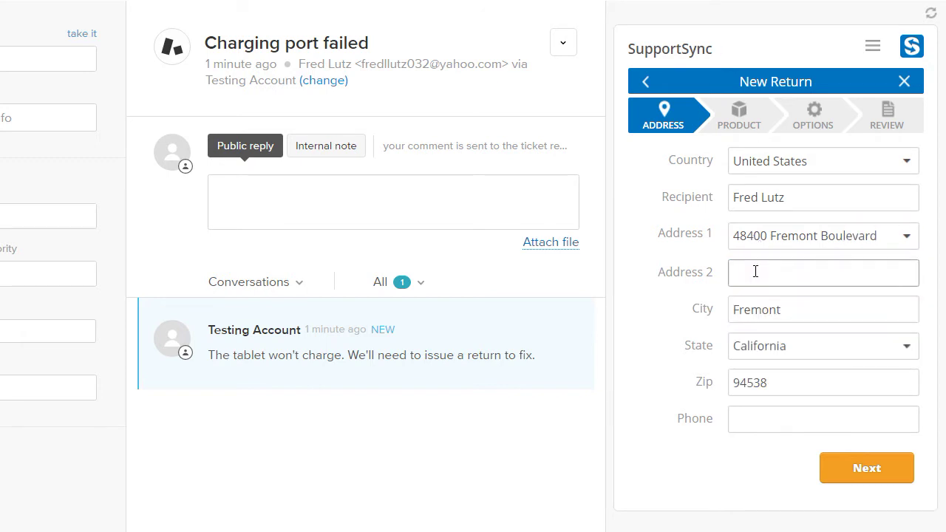
{"action": "left_click", "coordinate": [752, 420]}
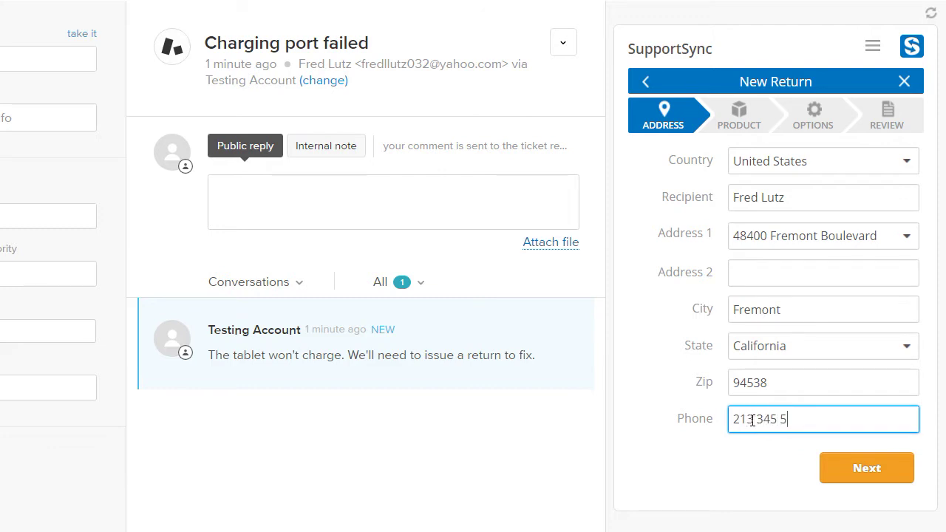
{"action": "left_click", "coordinate": [858, 474]}
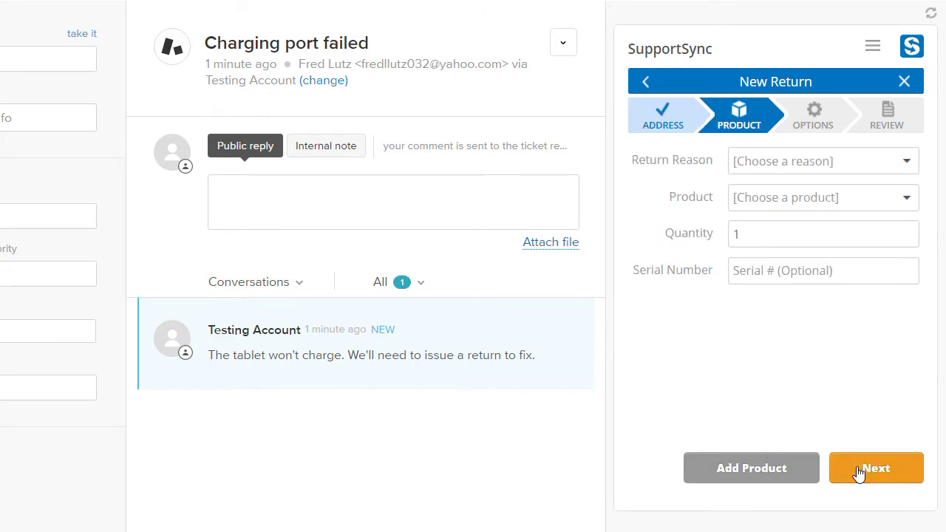
Set the return reason to Defective and the product to the TAB-A-X10 10" Android tablet, quantity 1
{"action": "left_click", "coordinate": [813, 163]}
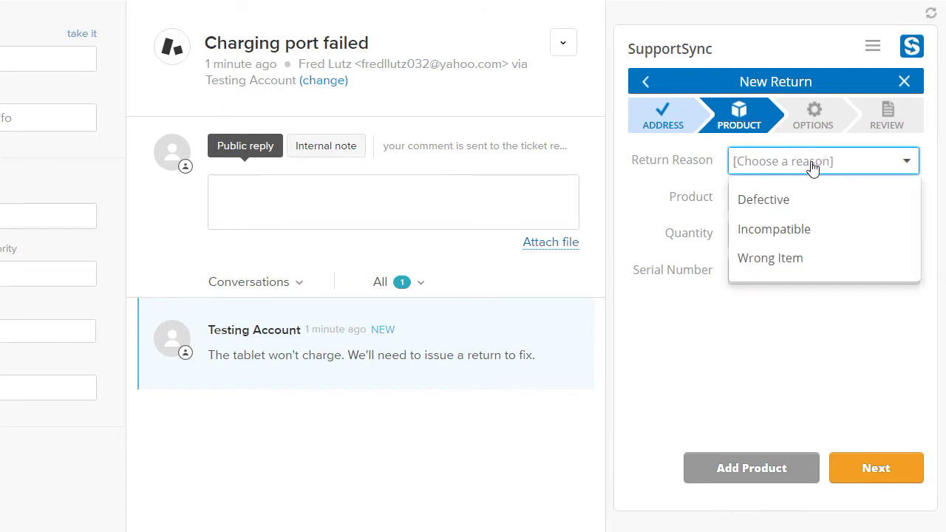
{"action": "left_click", "coordinate": [810, 198]}
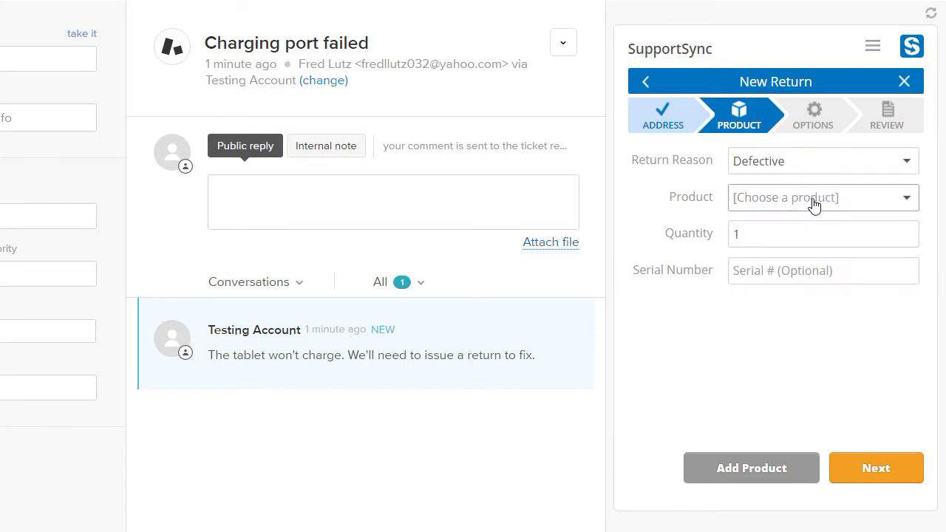
{"action": "left_click", "coordinate": [903, 201]}
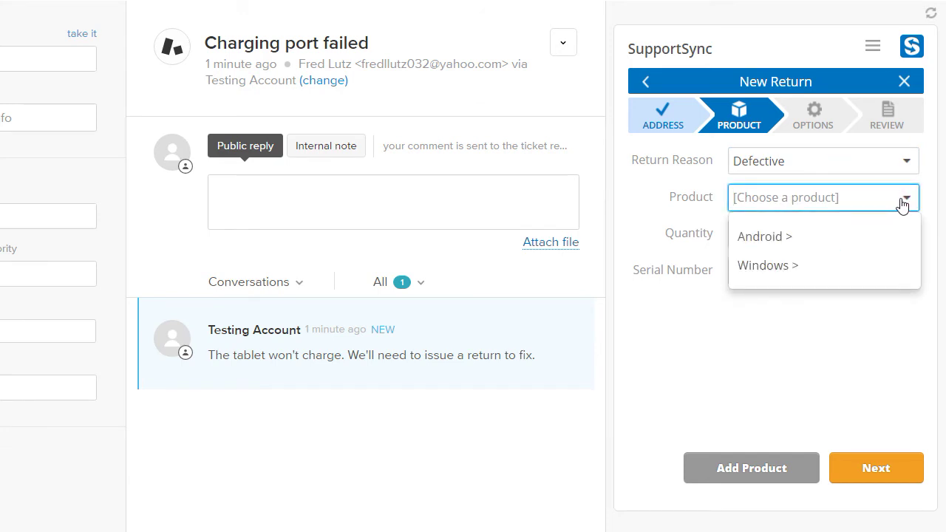
{"action": "left_click", "coordinate": [826, 243]}
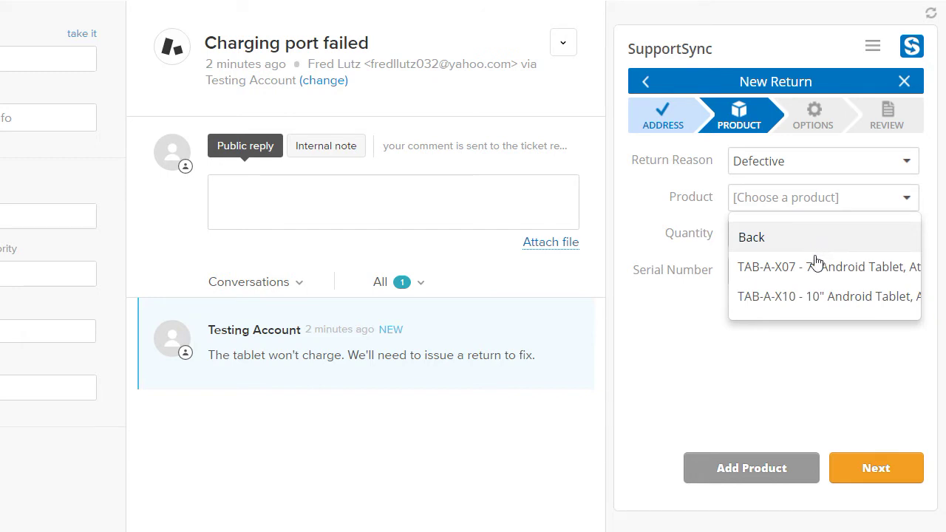
{"action": "left_click", "coordinate": [813, 311]}
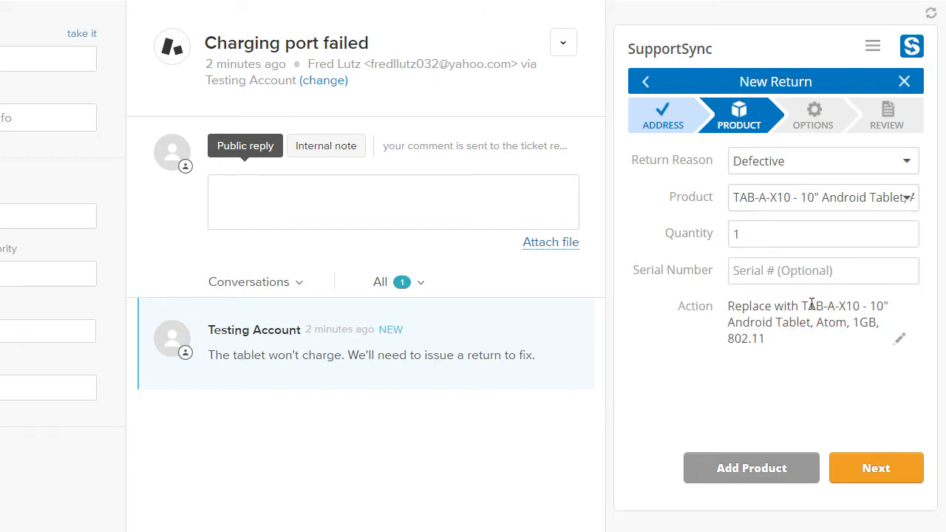
{"action": "left_click_drag", "start_coordinate": [776, 235], "coordinate": [671, 220]}
{"action": "left_click", "coordinate": [792, 237]}
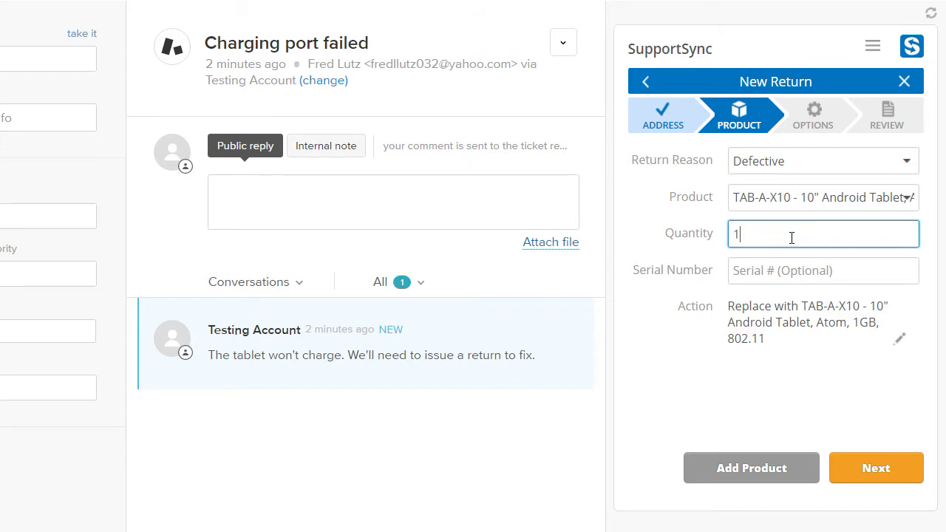
Keep Replace as the return action and continue to the options step
{"action": "left_click", "coordinate": [900, 343]}
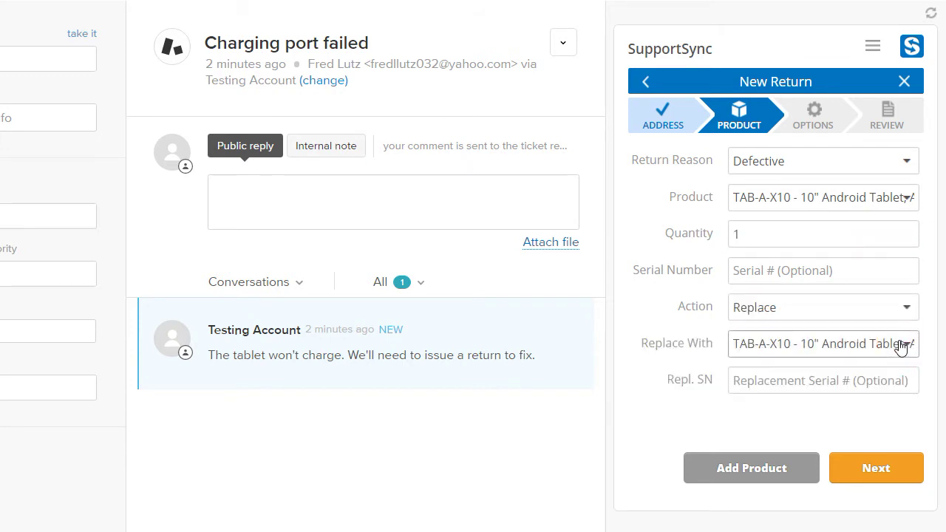
{"action": "left_click", "coordinate": [907, 309]}
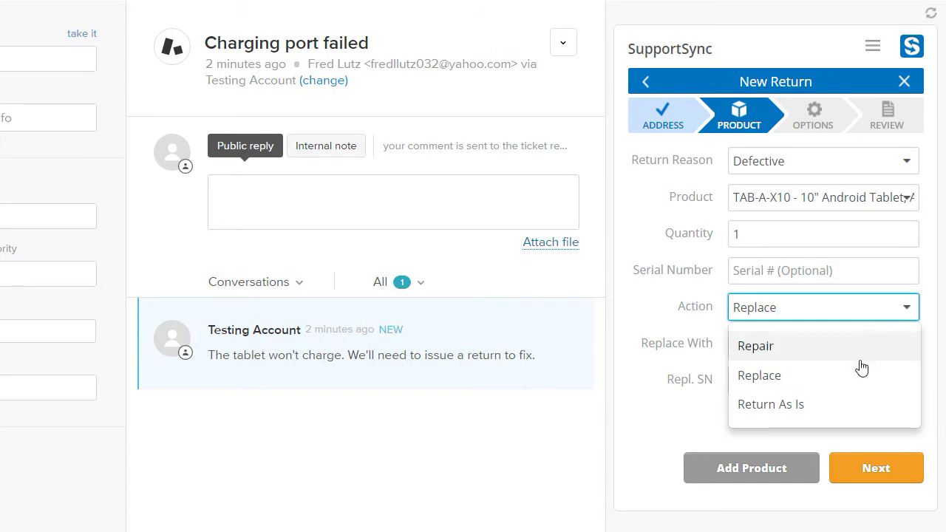
{"action": "left_click", "coordinate": [908, 311]}
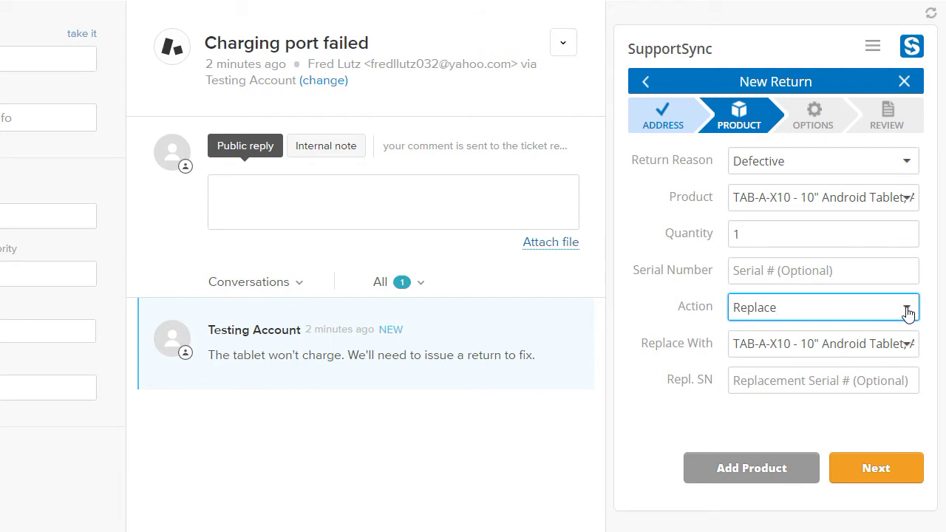
{"action": "left_click", "coordinate": [872, 464]}
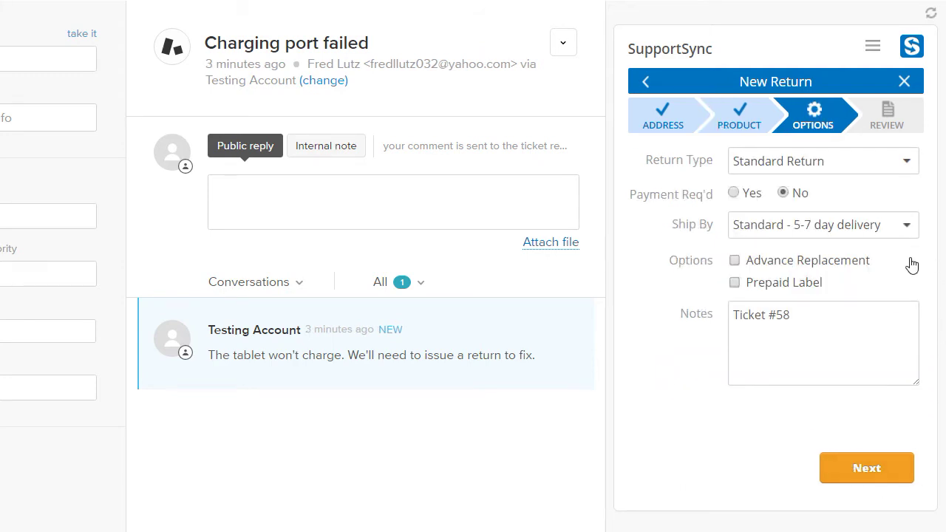
Keep Standard Return with no payment, 5-7 day shipping, advance replacement and a prepaid label
{"action": "left_click", "coordinate": [909, 167]}
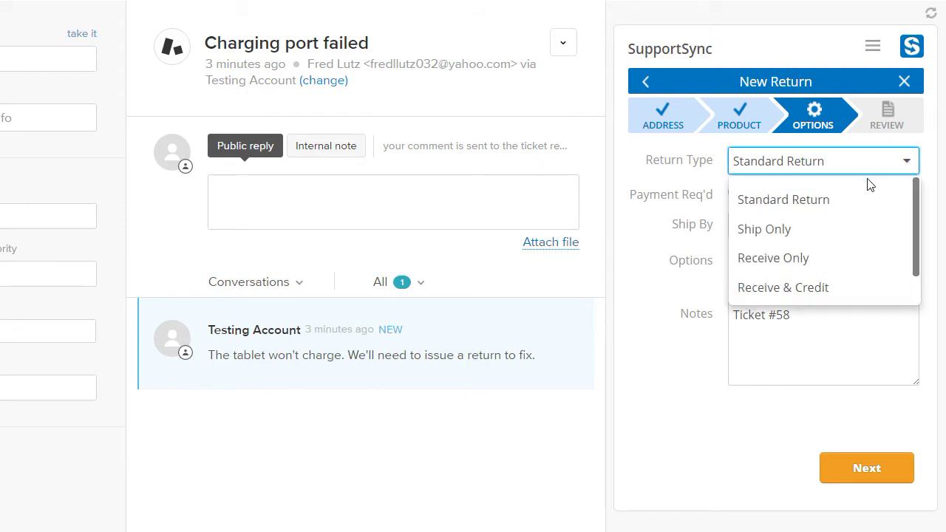
{"action": "scroll", "coordinate": [859, 191], "scroll_direction": "down", "scroll_amount": 1}
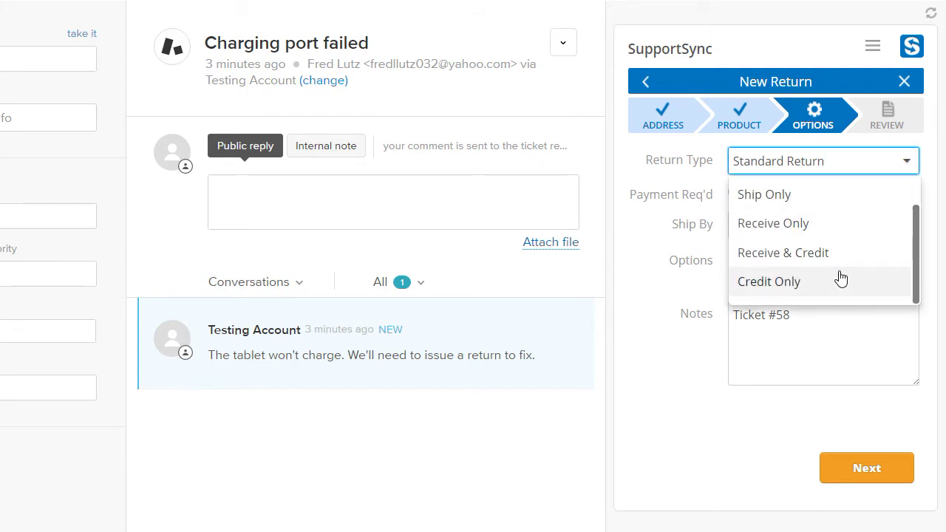
{"action": "scroll", "coordinate": [841, 278], "scroll_direction": "up", "scroll_amount": 1}
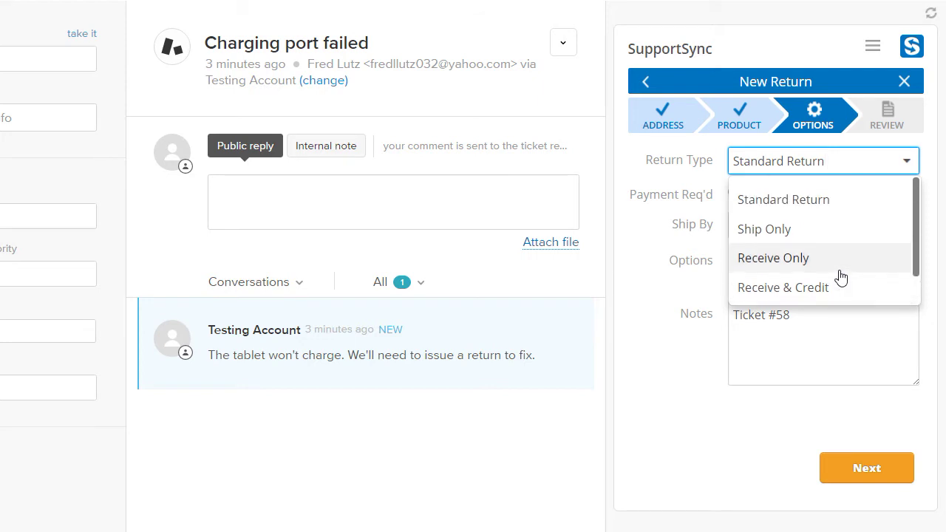
{"action": "left_click", "coordinate": [856, 200]}
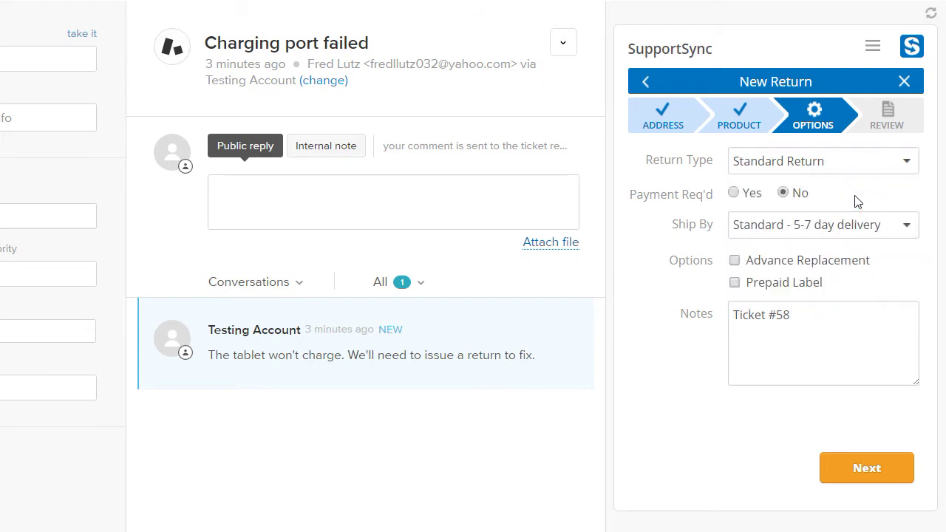
{"action": "left_click", "coordinate": [734, 194]}
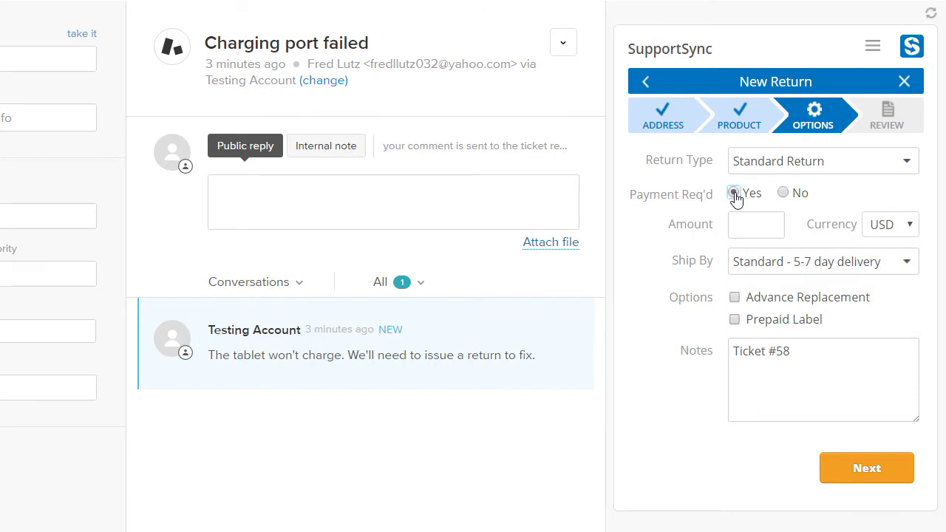
{"action": "left_click", "coordinate": [748, 223]}
{"action": "left_click", "coordinate": [785, 195]}
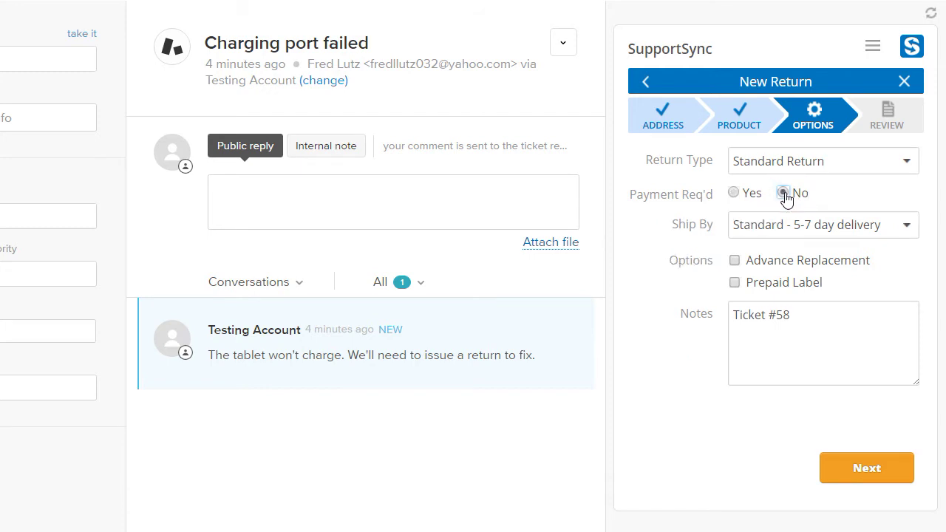
{"action": "left_click", "coordinate": [906, 230]}
{"action": "left_click", "coordinate": [906, 230]}
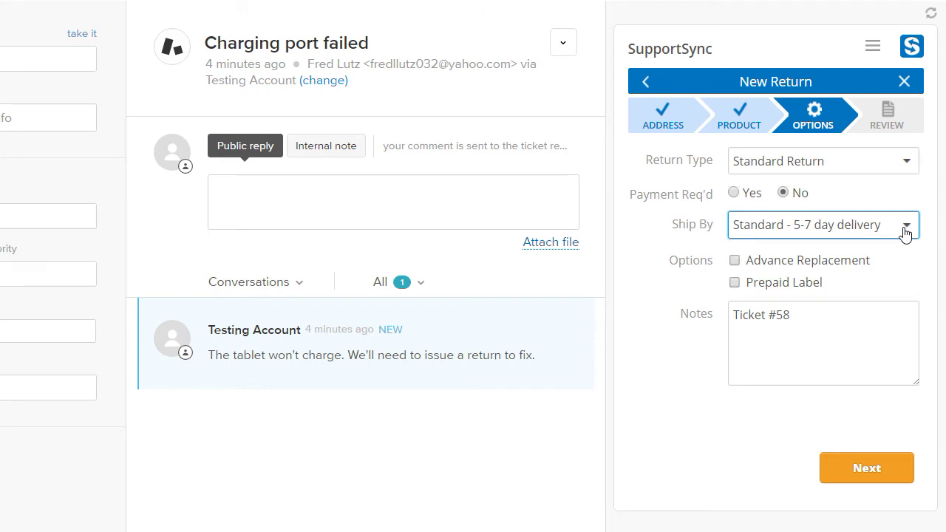
{"action": "left_click", "coordinate": [757, 262]}
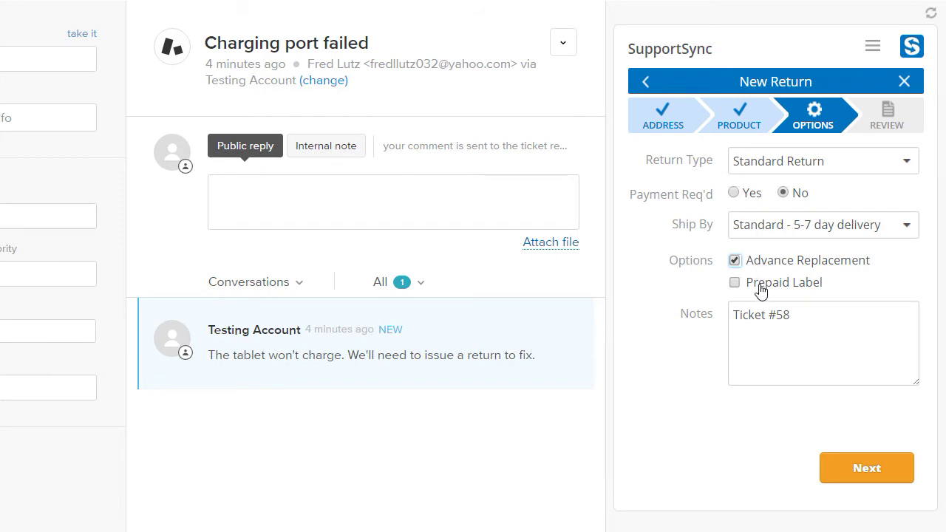
{"action": "left_click", "coordinate": [761, 292]}
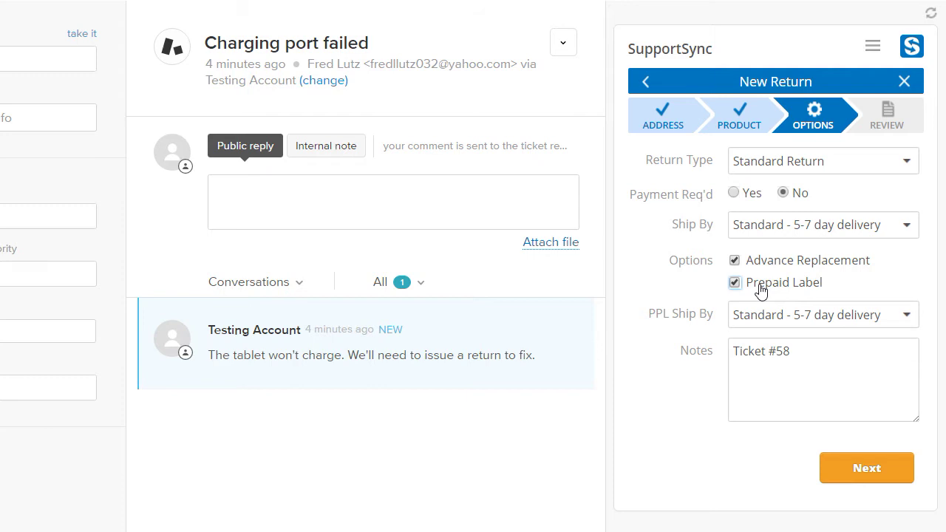
Add the note 'Let me know when this comes in. Thanks.' and proceed to review
{"action": "left_click", "coordinate": [824, 353]}
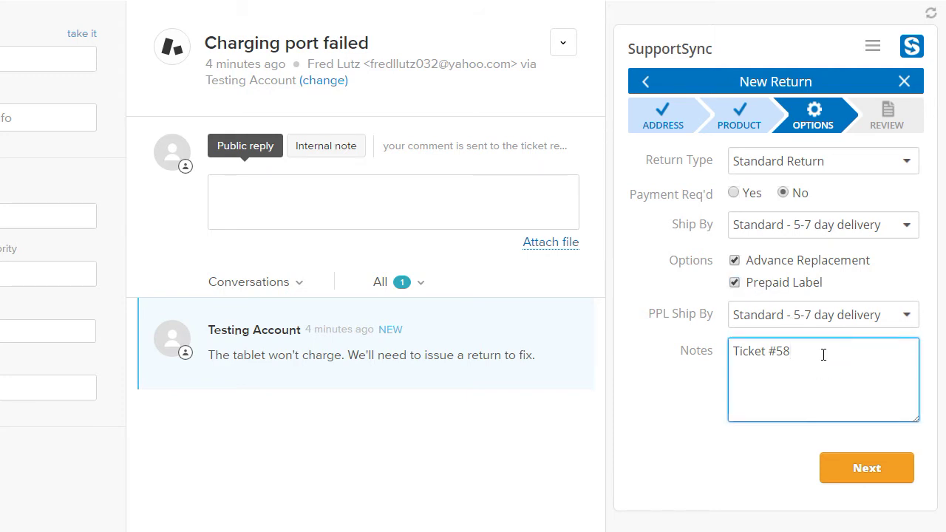
{"action": "key", "text": "Return"}
{"action": "type", "text": "Let me know when this comes in. Thanks."}
{"action": "left_click", "coordinate": [860, 474]}
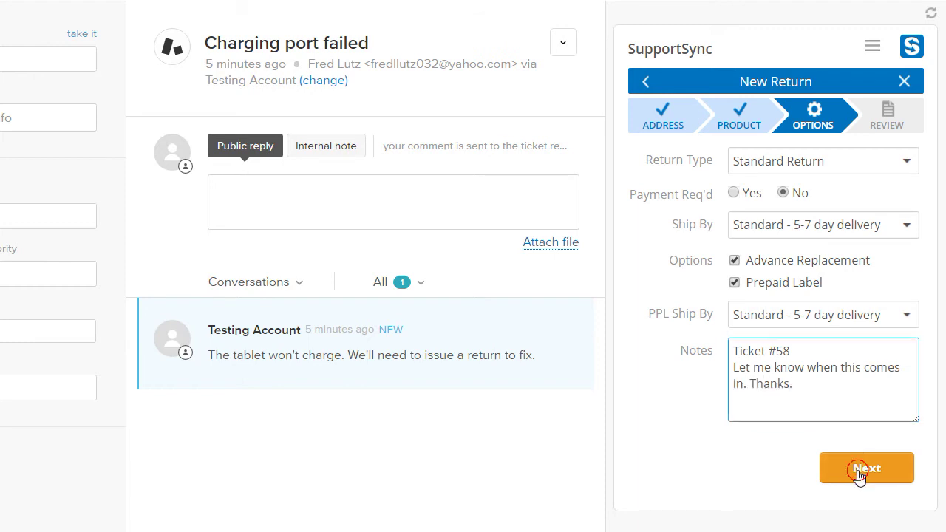
Review the return summary and submit the return
{"action": "scroll", "coordinate": [810, 291], "scroll_direction": "down", "scroll_amount": 1}
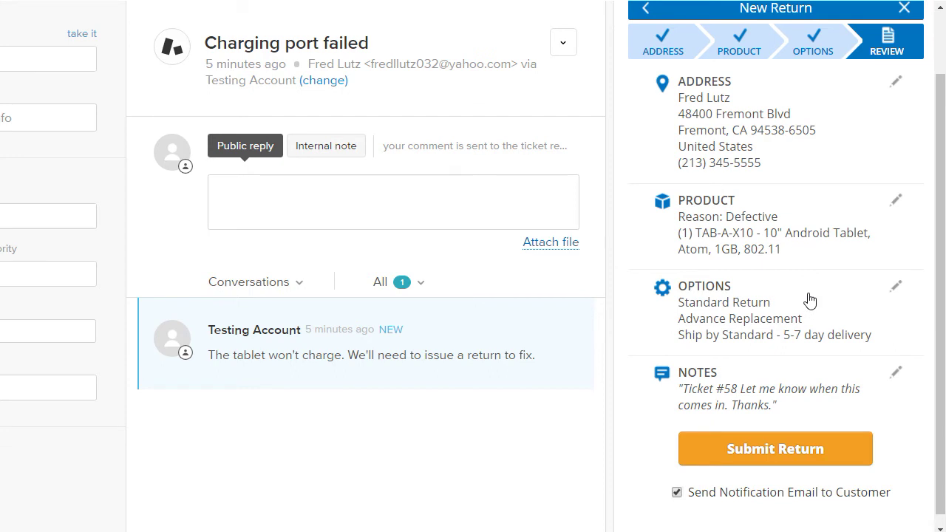
{"action": "scroll", "coordinate": [804, 343], "scroll_direction": "up", "scroll_amount": 1}
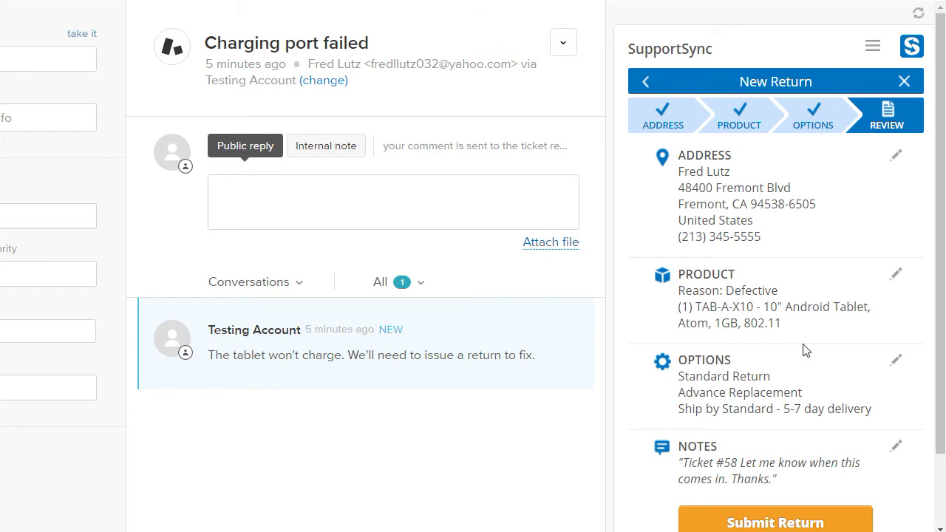
{"action": "scroll", "coordinate": [806, 351], "scroll_direction": "down", "scroll_amount": 1}
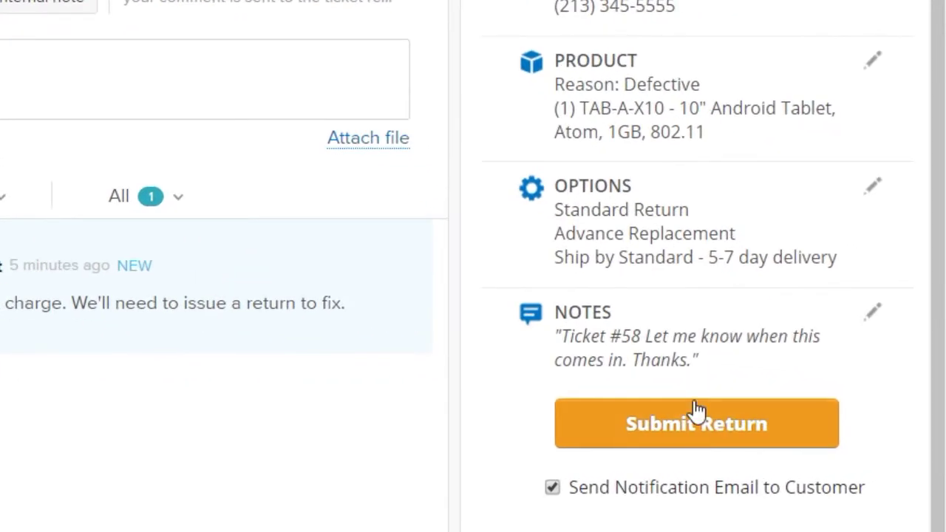
{"action": "left_click", "coordinate": [695, 425]}
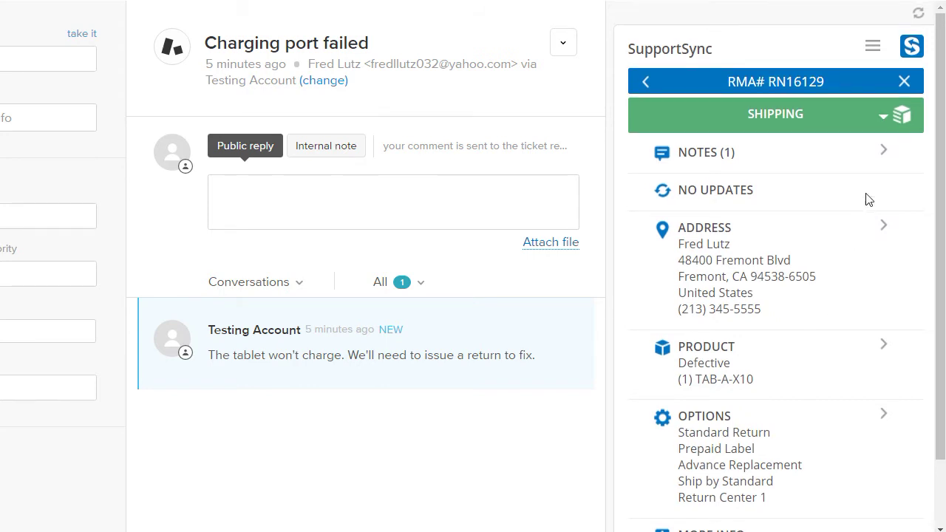
Open the details of return RN16129 from the SupportSync panel
{"action": "left_click", "coordinate": [906, 82]}
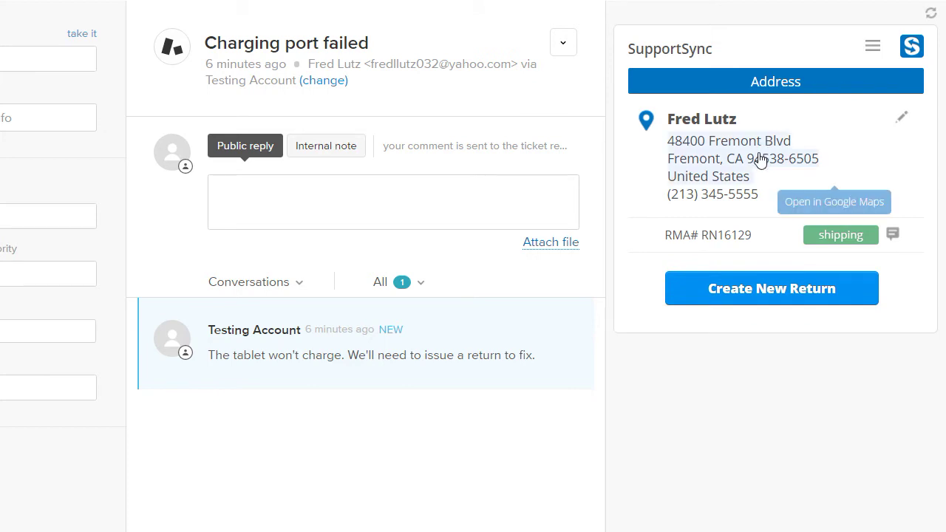
{"action": "left_click", "coordinate": [722, 245]}
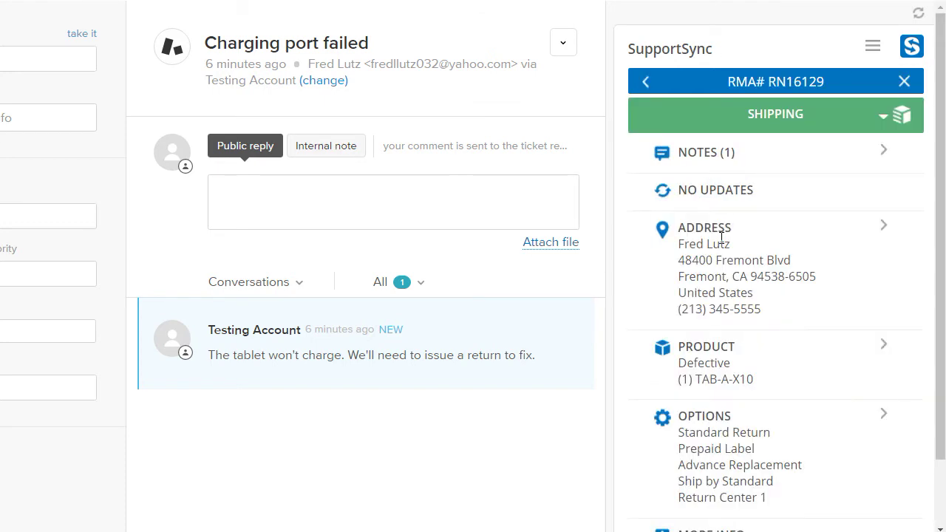
{"action": "scroll", "coordinate": [722, 237], "scroll_direction": "down", "scroll_amount": 1}
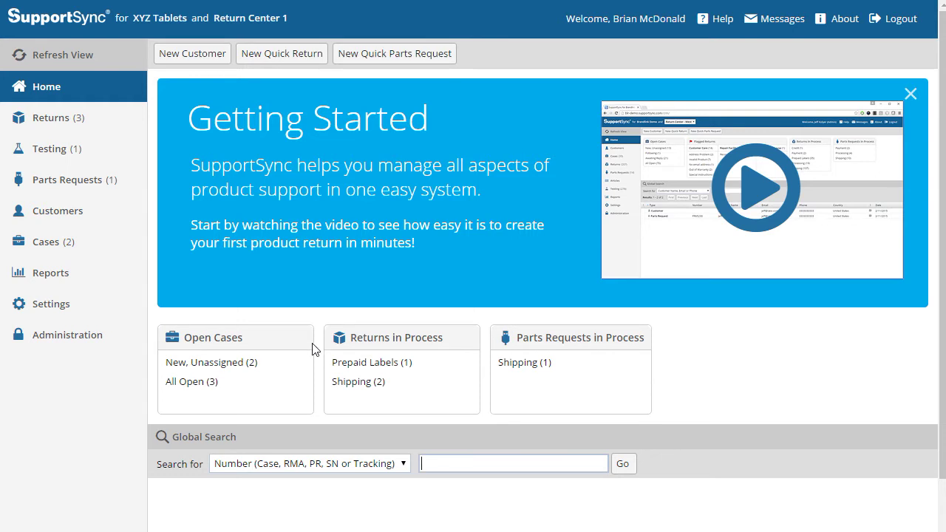
Open the return record RN16129 for Ticket #58 from the Returns list
{"action": "left_click", "coordinate": [97, 120]}
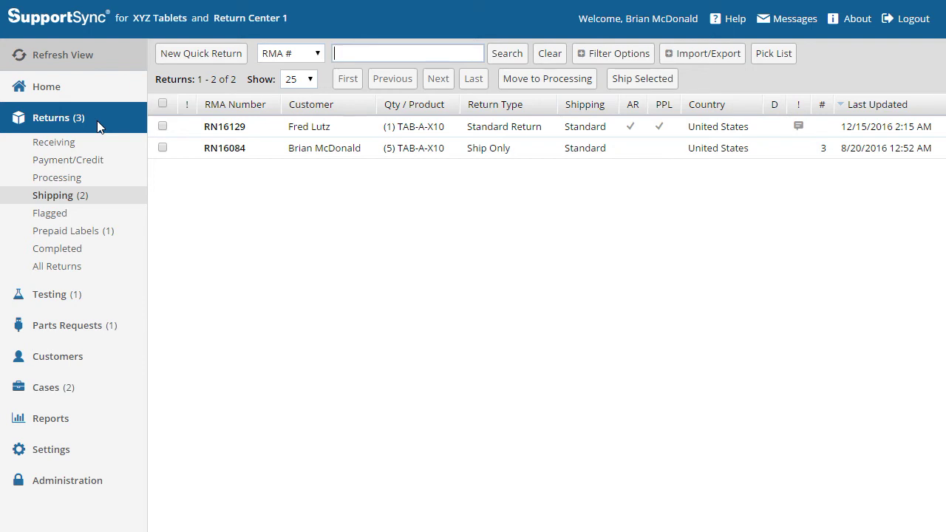
{"action": "mouse_move", "coordinate": [305, 139]}
{"action": "left_click", "coordinate": [303, 134]}
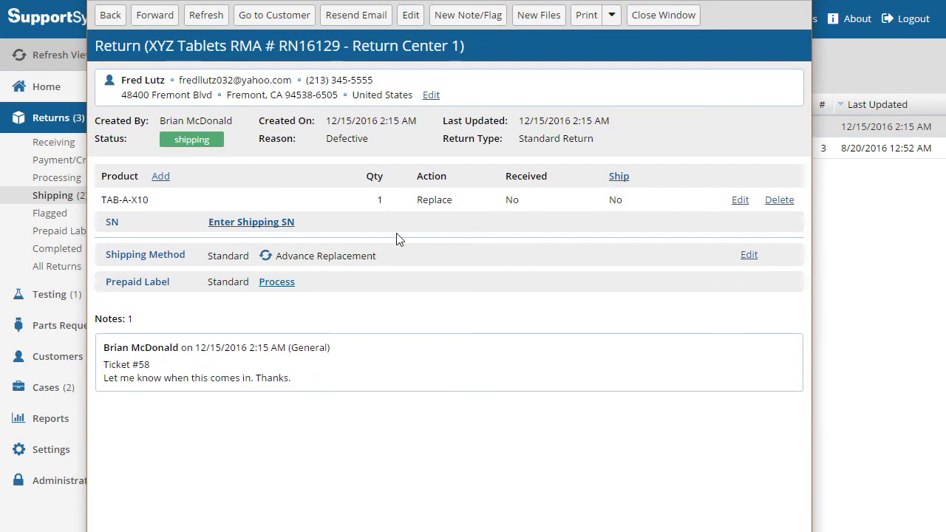
Ship the replacement tablet as serial LP335987H and print its USPS Priority Mail label
{"action": "left_click", "coordinate": [619, 177]}
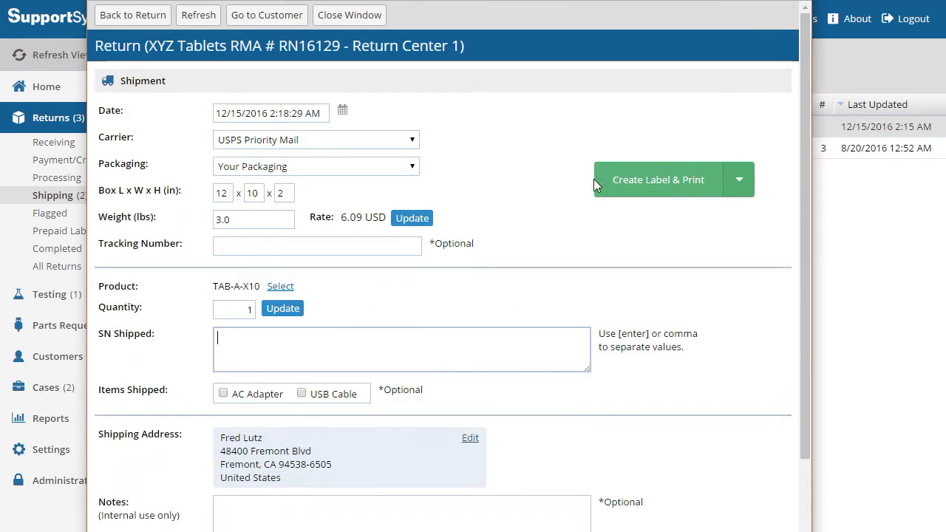
{"action": "type", "text": "LP335987"}
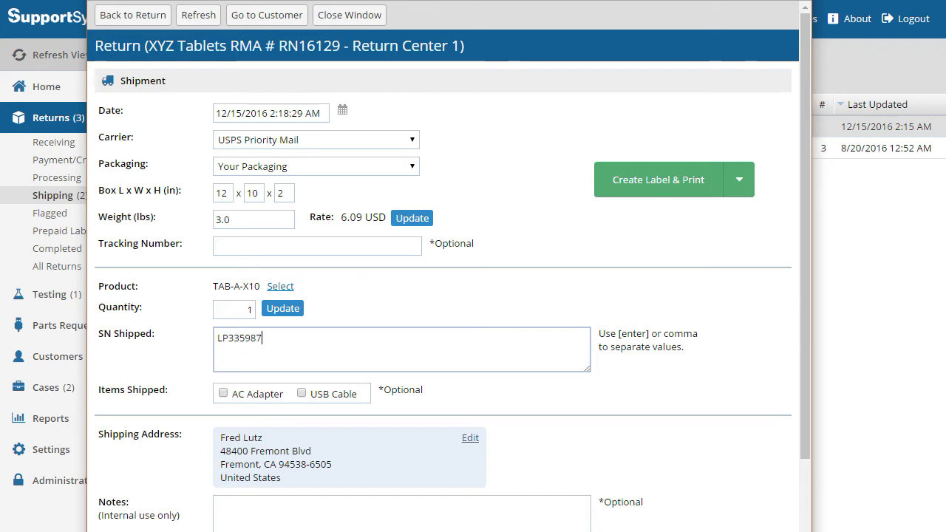
{"action": "type", "text": "H"}
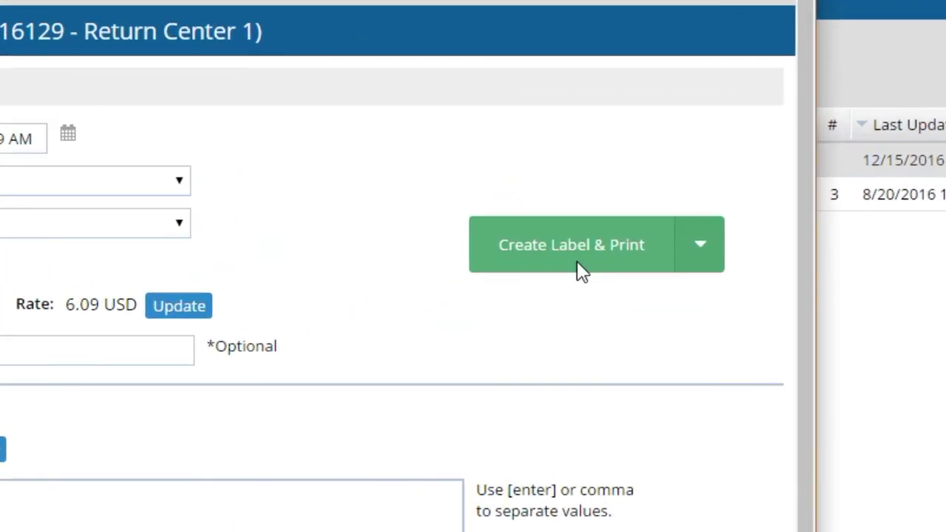
{"action": "left_click", "coordinate": [578, 260]}
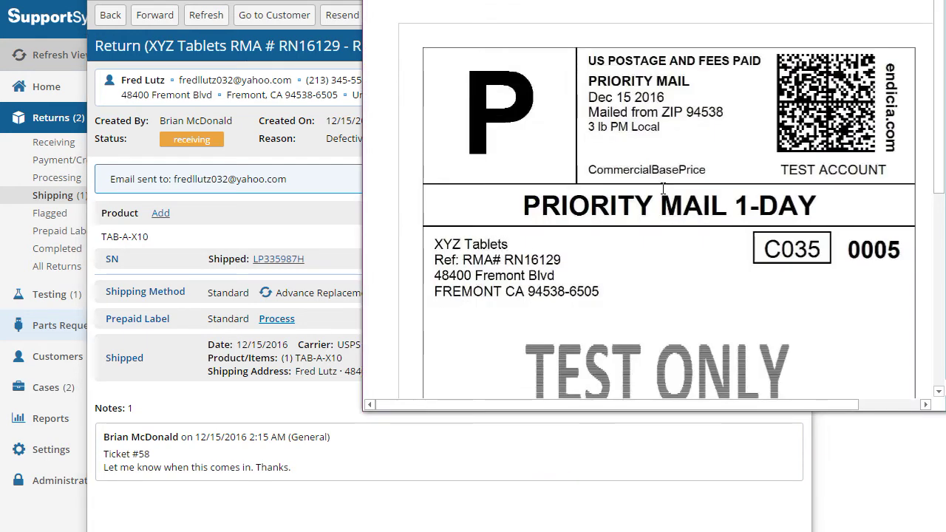
{"action": "scroll", "coordinate": [568, 301], "scroll_direction": "down", "scroll_amount": 5}
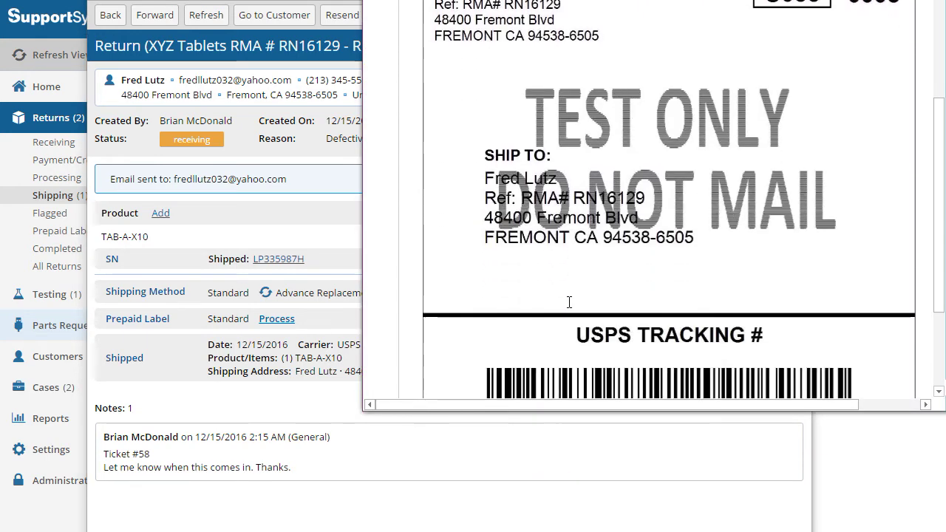
{"action": "scroll", "coordinate": [568, 301], "scroll_direction": "up", "scroll_amount": 5}
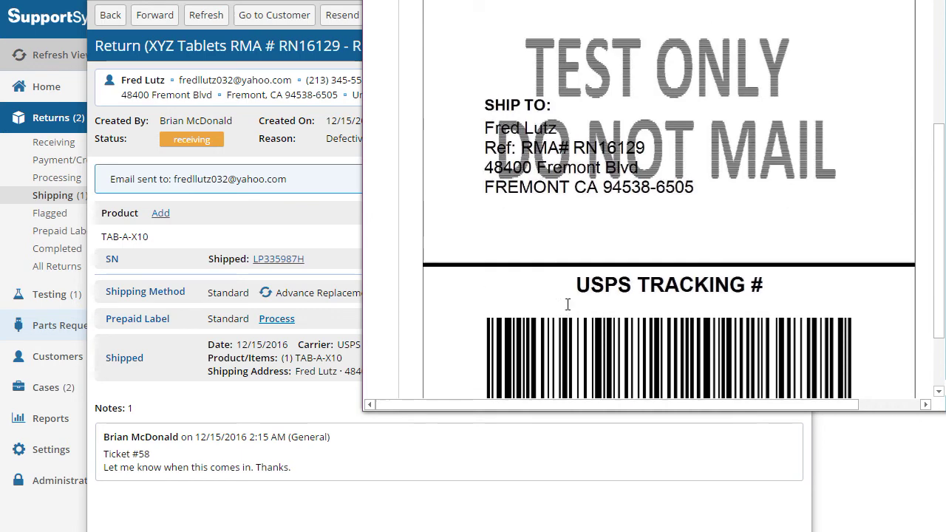
{"action": "scroll", "coordinate": [568, 305], "scroll_direction": "up", "scroll_amount": 5}
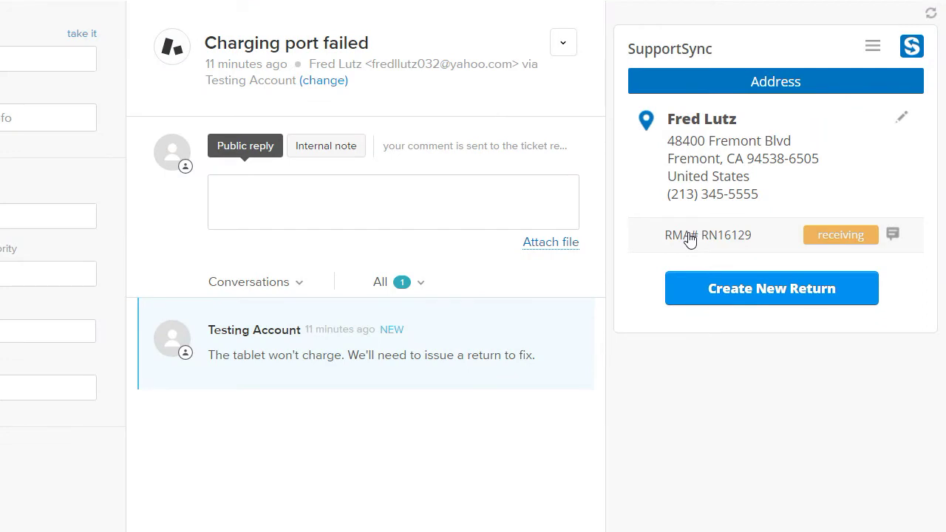
Check RN16129's updated status, then list the returns waiting on prepaid labels
{"action": "left_click", "coordinate": [688, 237]}
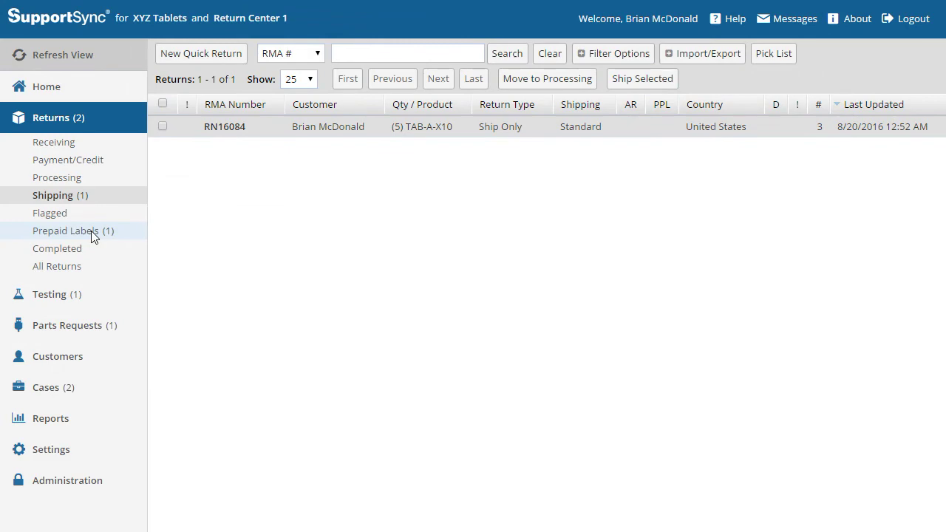
{"action": "left_click", "coordinate": [91, 231]}
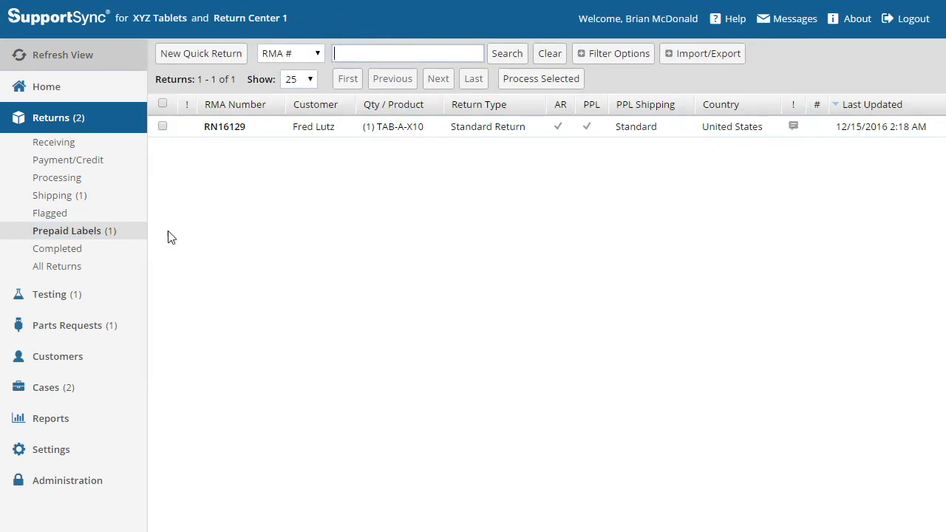